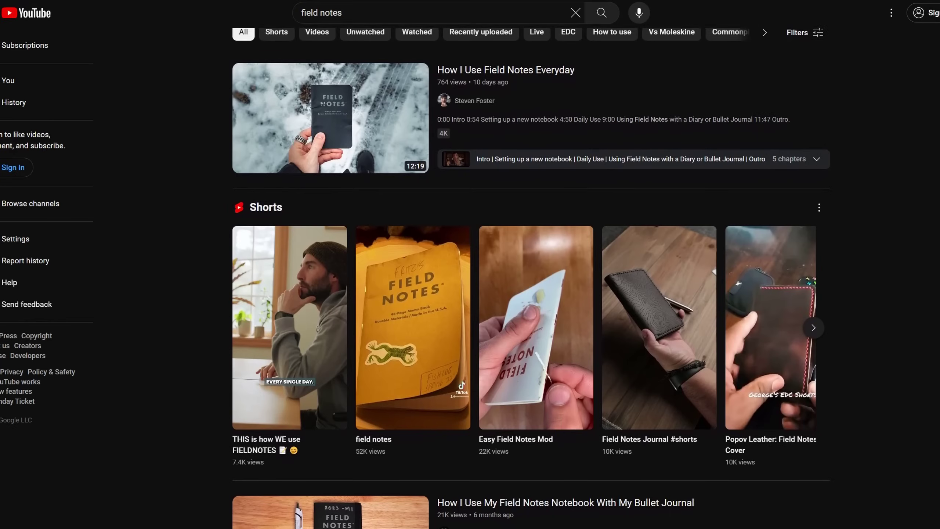
Look through the YouTube search results for field notes
scroll(531, 277, "down", 1)
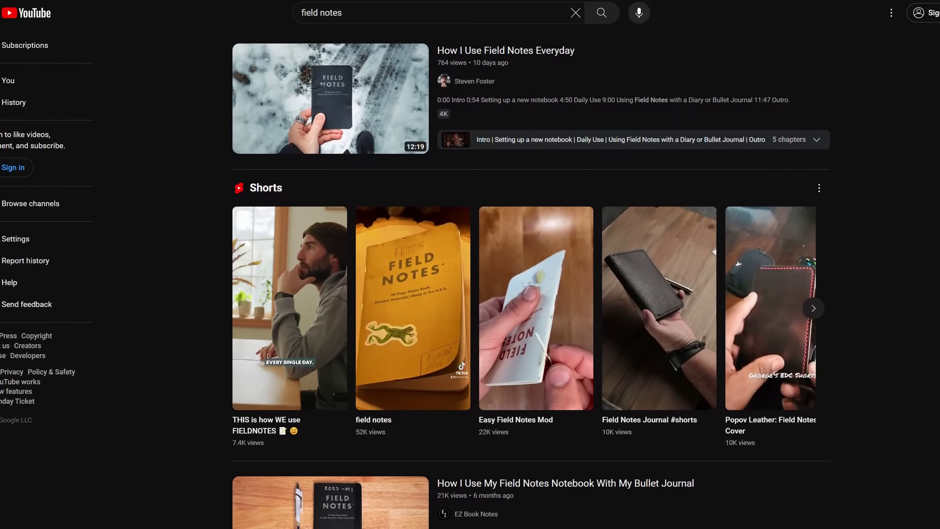
scroll(532, 278, "down", 1)
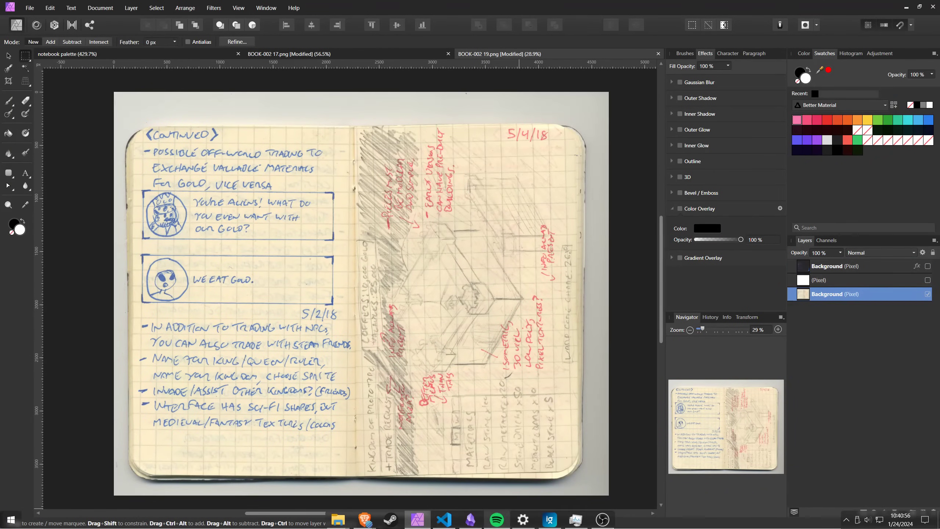
Switch to Obsidian to review the Knight Quarry note against its scanned notebook page, and return to the scan in Affinity Photo
left_click(470, 520)
scroll(370, 315, "down", 10)
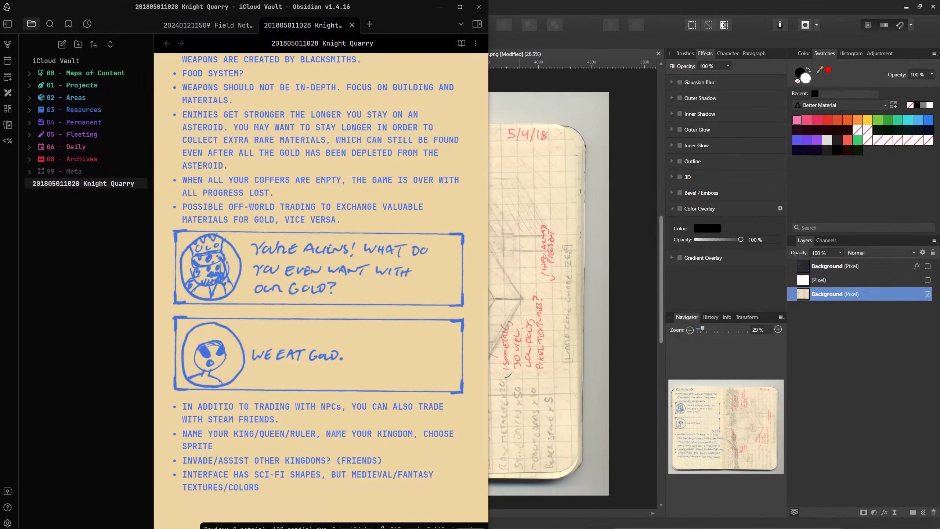
scroll(370, 315, "up", 3)
left_click(566, 8)
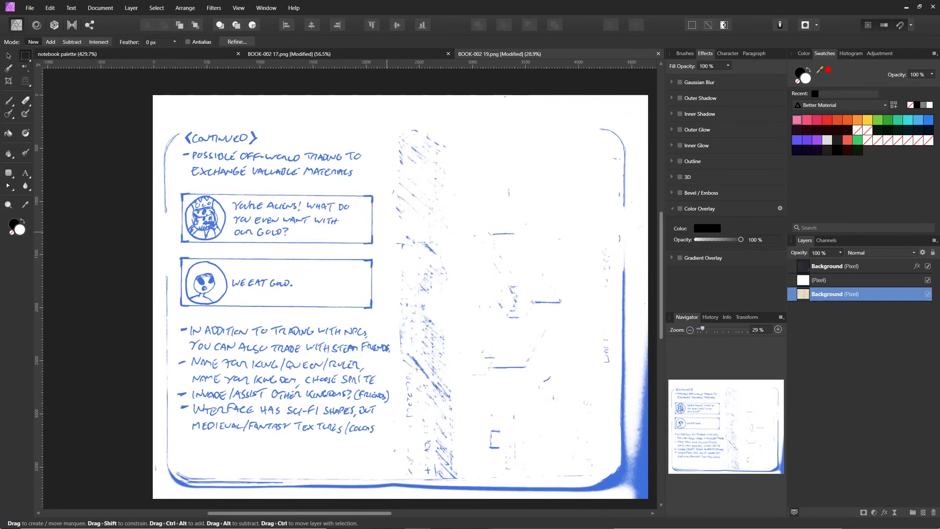
left_click(8, 81)
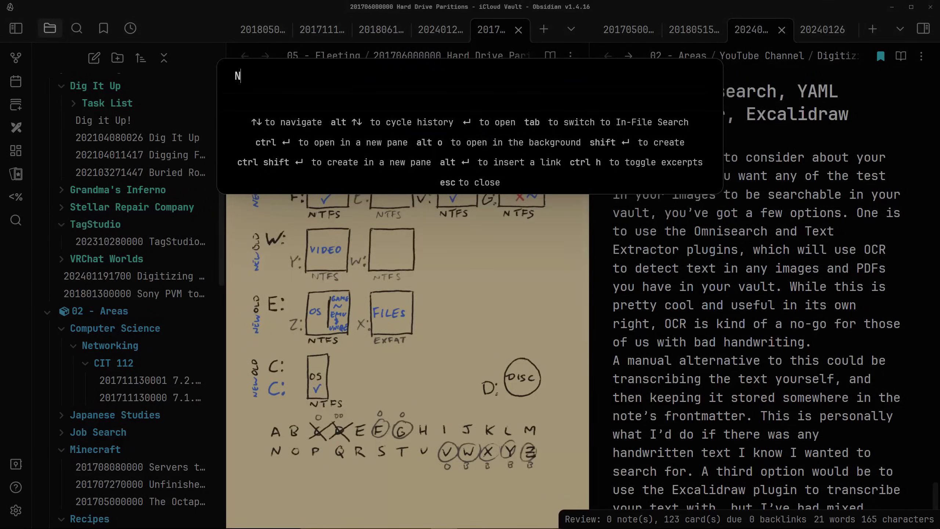
Search the Obsidian vault for NTFS
type("TFS")
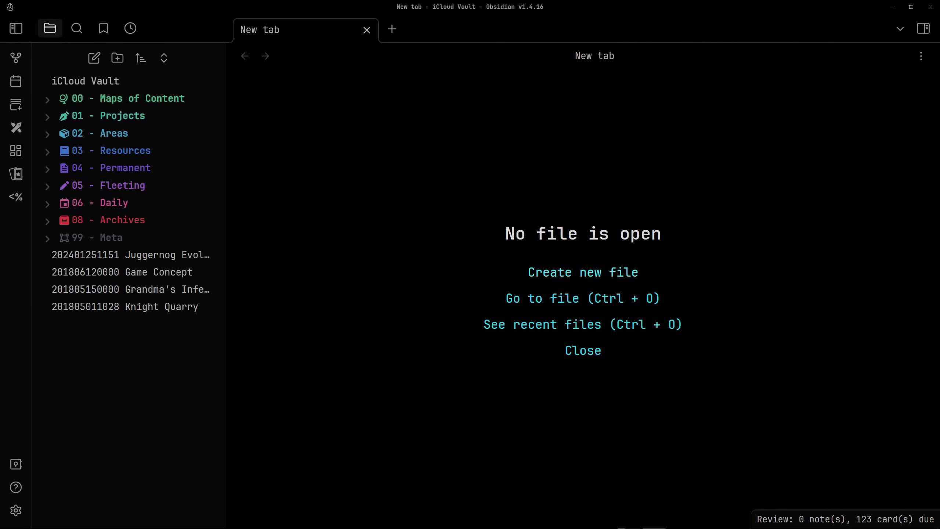
Create a new note and start a top-level heading in it
key("ctrl+n")
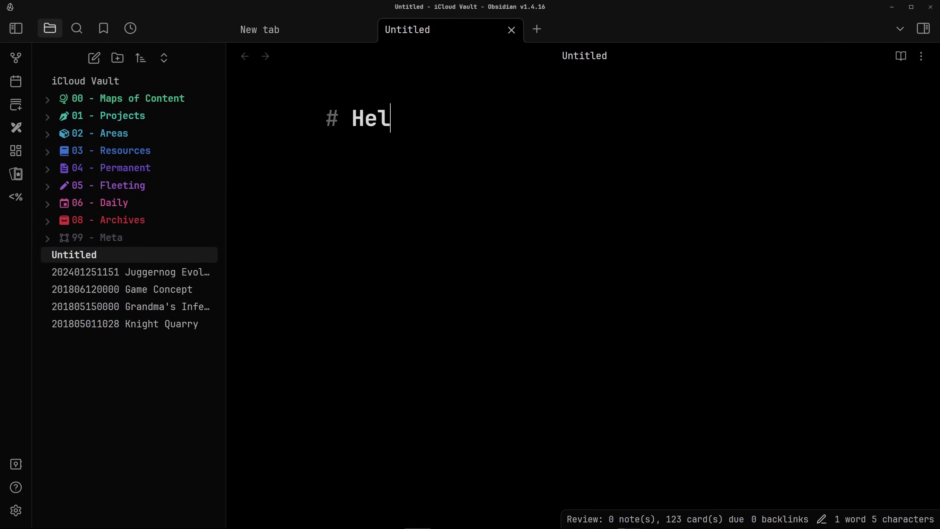
type("rl")
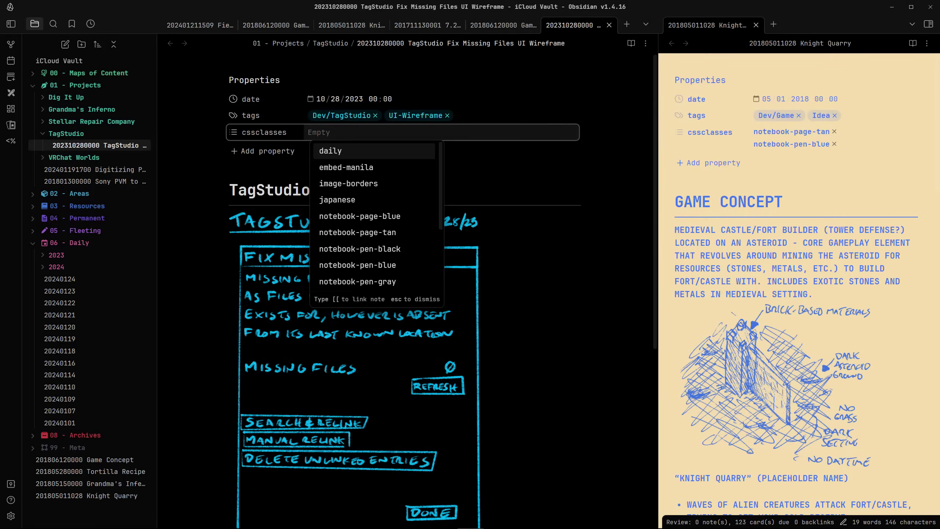
Set the cssclasses property of the TagStudio Fix Missing Files note to notebook-page-blue, notebook-pen-white and recolor-images
type("blue")
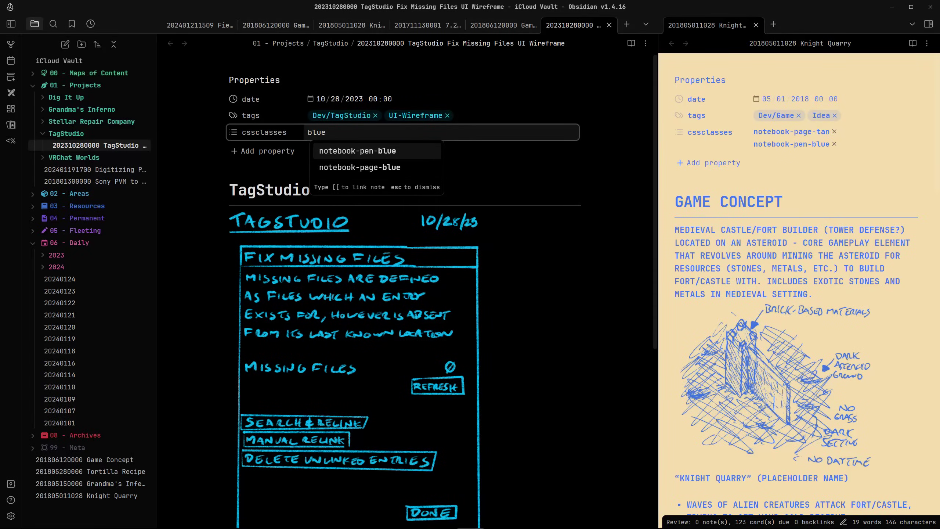
key("Down")
key("Return")
type("white")
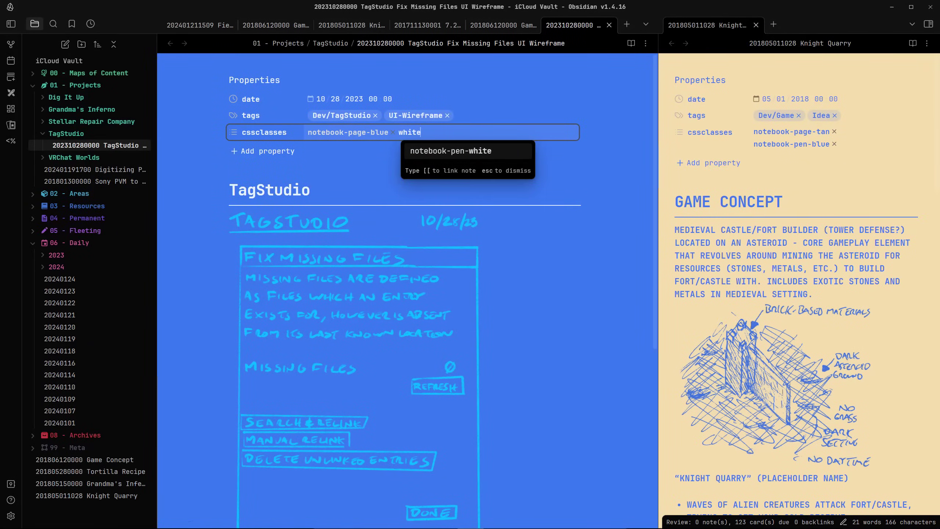
key("Return")
type("reco")
key("Return")
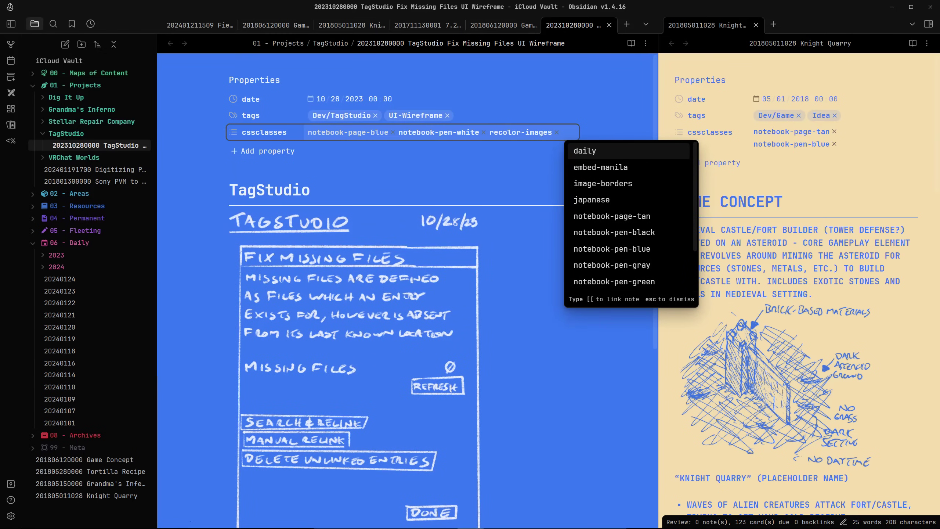
scroll(408, 289, "down", 3)
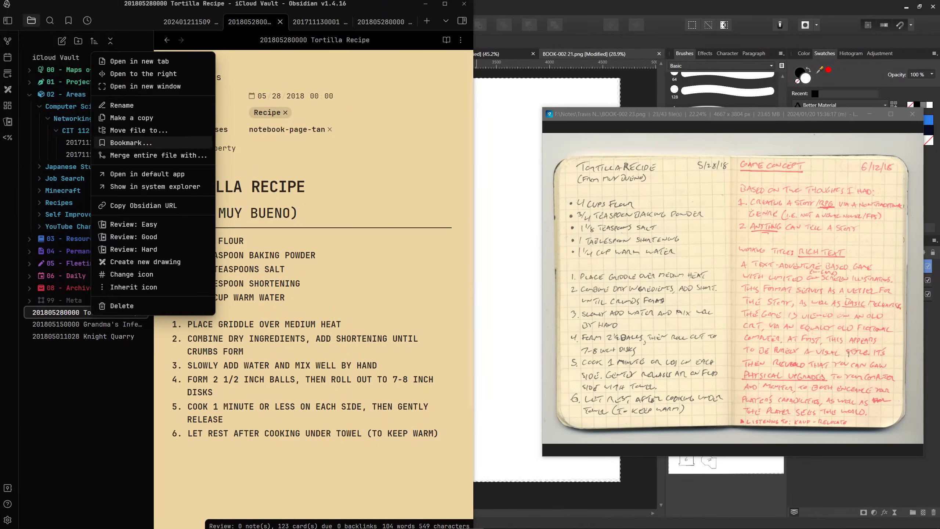
Transcribe the scanned Fig. 2 caption and the "Part II: Choose your genre" heading with its opening text into the Game Concept note
left_click(199, 290)
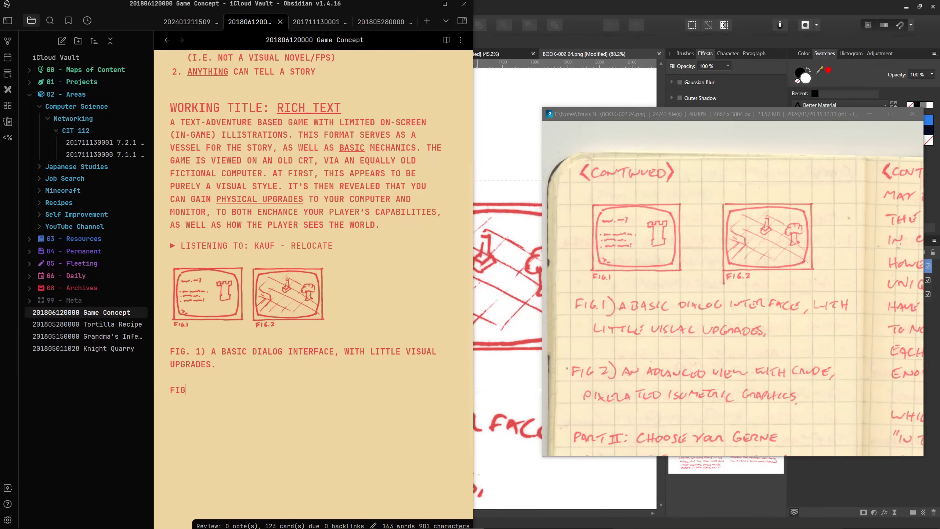
type("A")
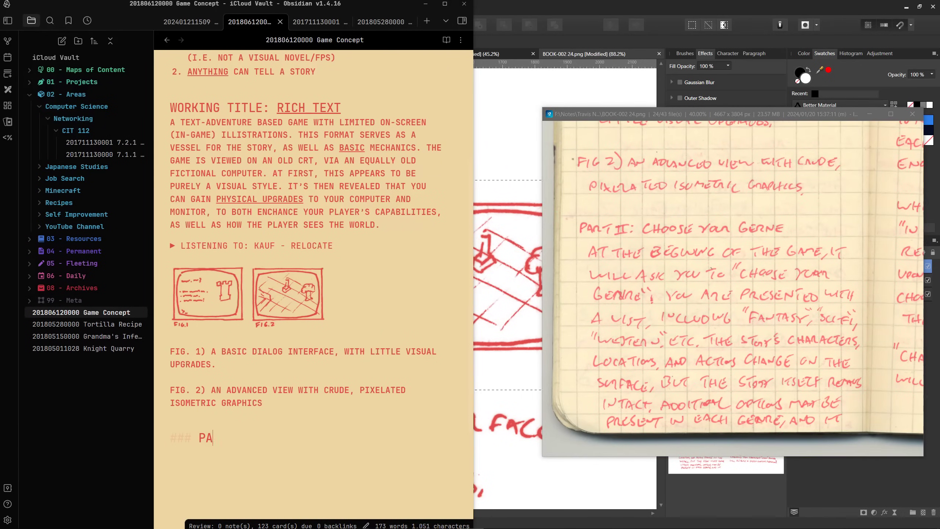
type("YOUR GENRE")
key("Return")
type("A")
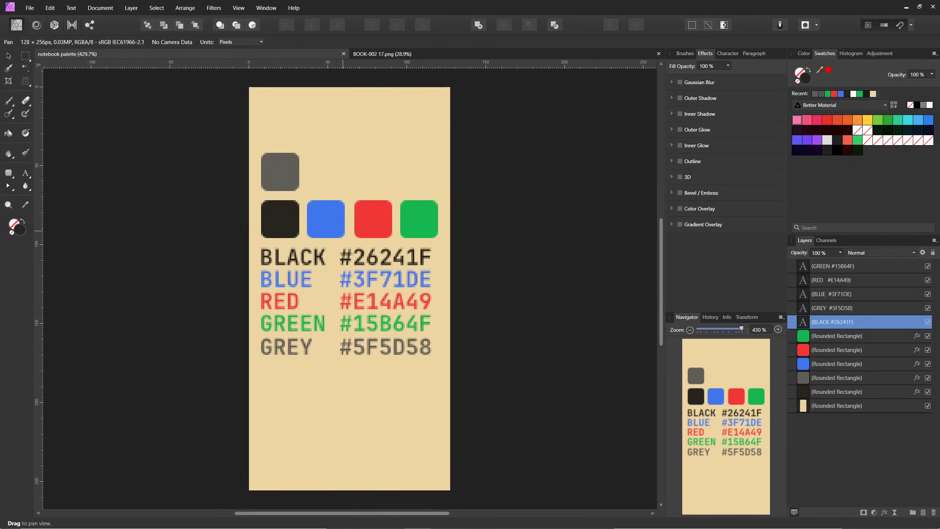
Copy the blue ink's hex code 3F71DE from the notebook palette document in Affinity Photo
double_click(391, 257)
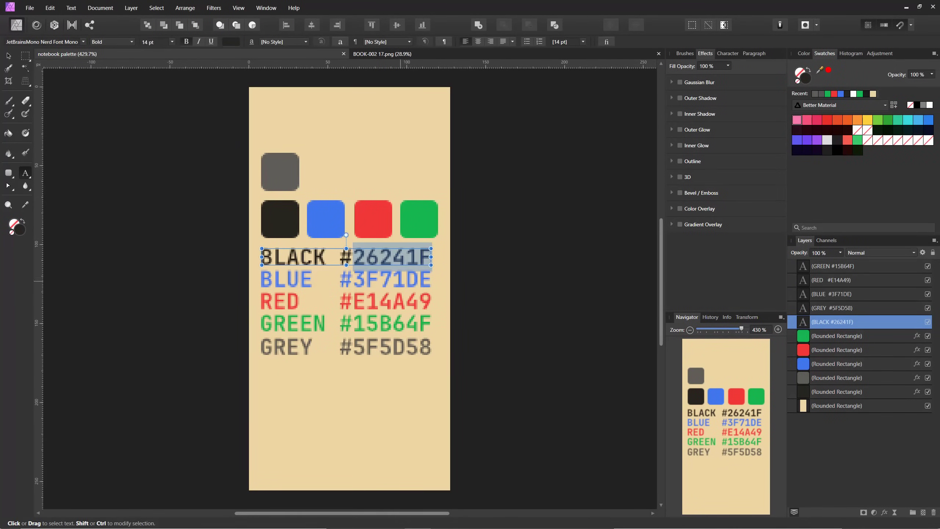
double_click(390, 276)
key("ctrl+c")
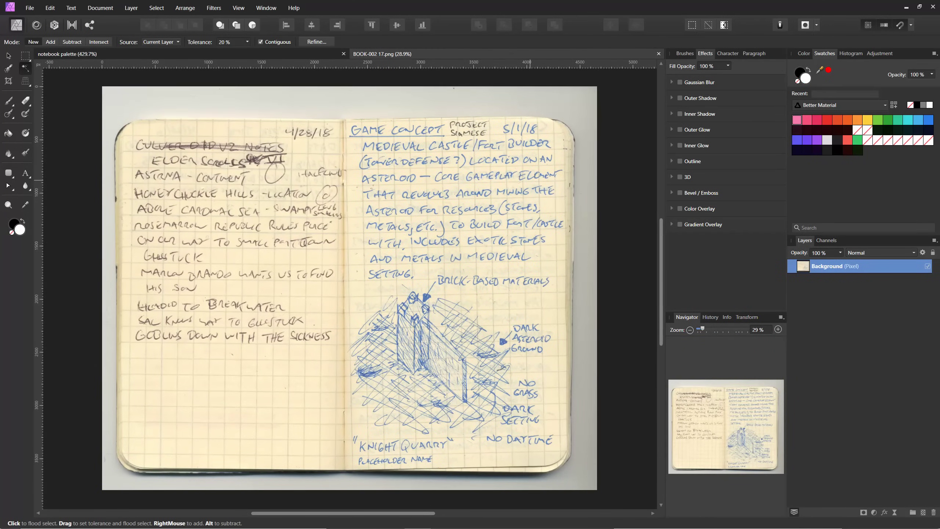
Flood-select the handwriting in BOOK-002 17.png at 20% tolerance with Contiguous off, using Add mode for the remaining black ink
scroll(406, 179, "up", 5)
left_click_drag(448, 90, 392, 187)
scroll(390, 180, "up", 4)
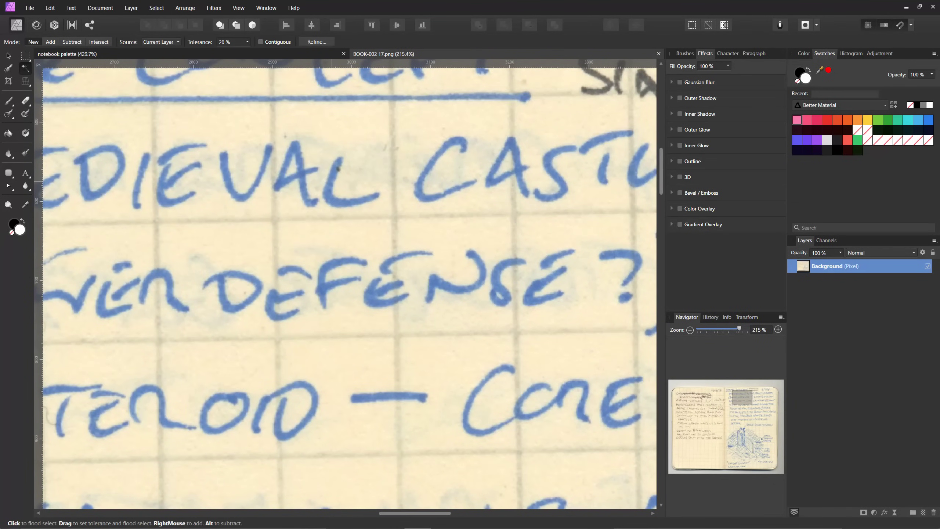
left_click(331, 182)
scroll(407, 200, "down", 6)
left_click_drag(408, 200, 303, 167)
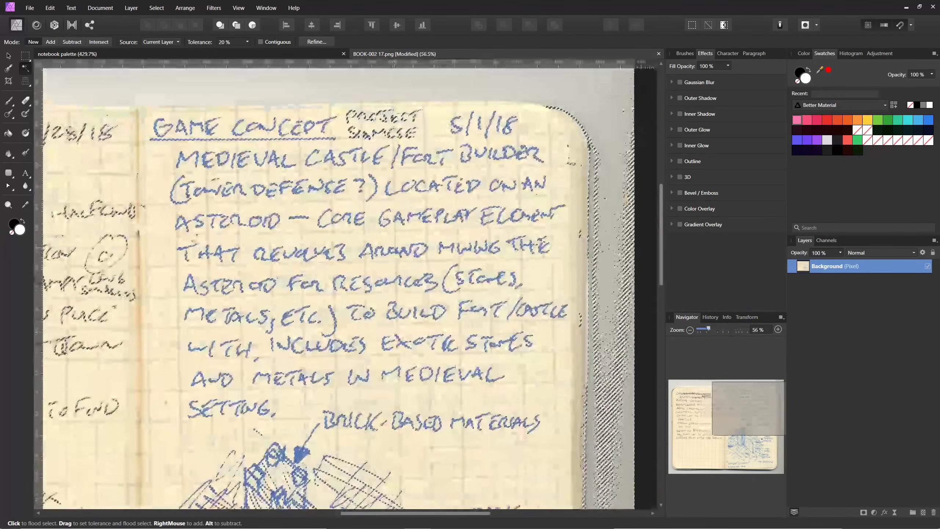
scroll(391, 243, "down", 2)
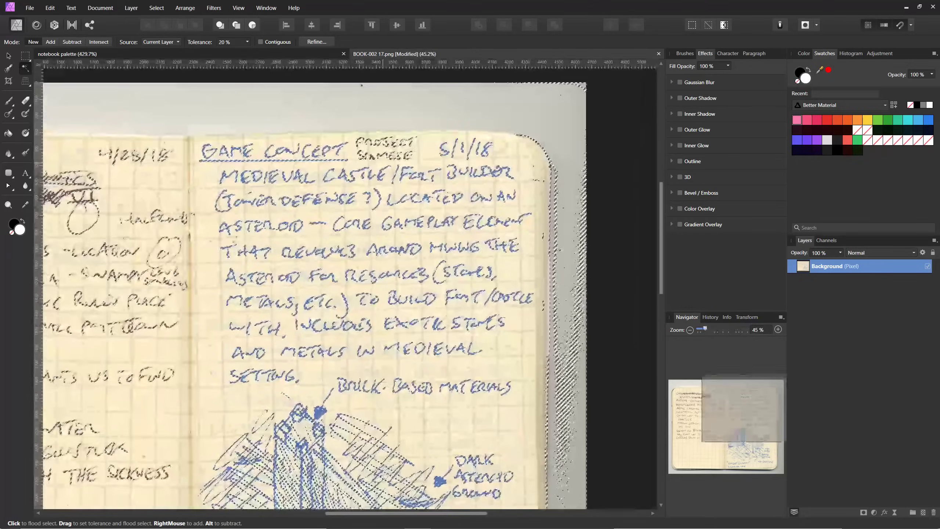
scroll(383, 127, "up", 7)
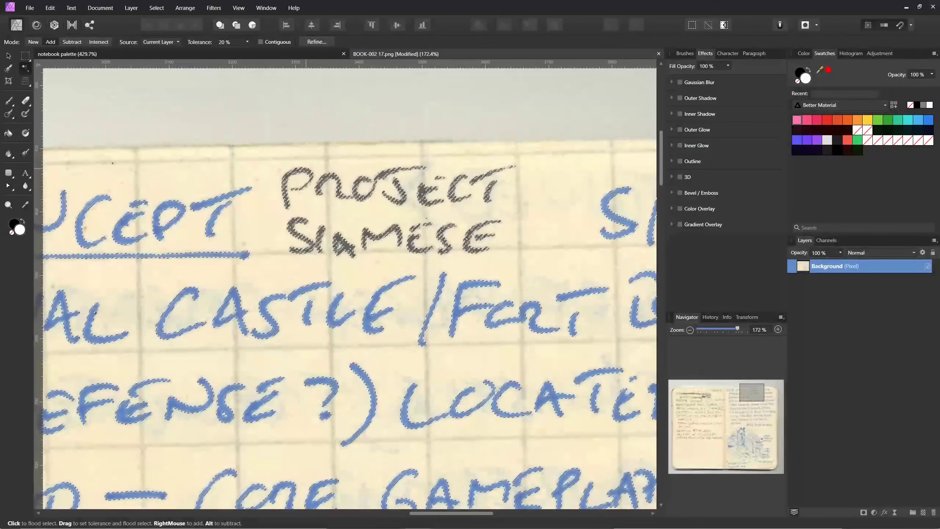
scroll(339, 245, "down", 8)
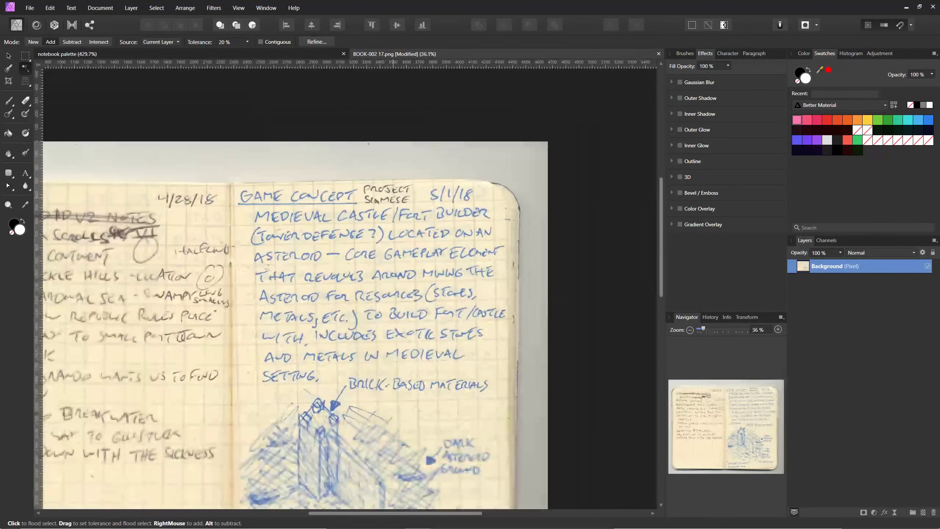
Refine the handwriting selection with a Black and white preview and a 0% border width, and apply it
left_click(317, 42)
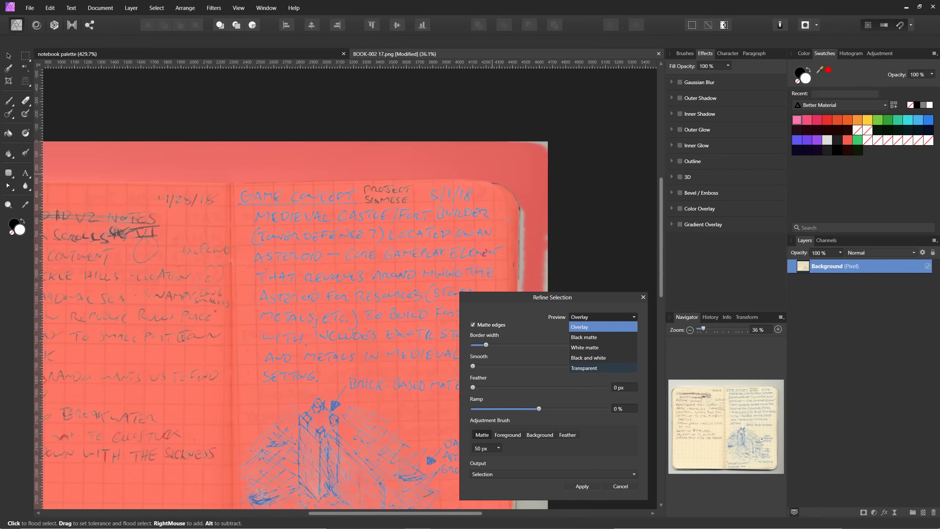
left_click(589, 357)
left_click_drag(486, 345, 462, 345)
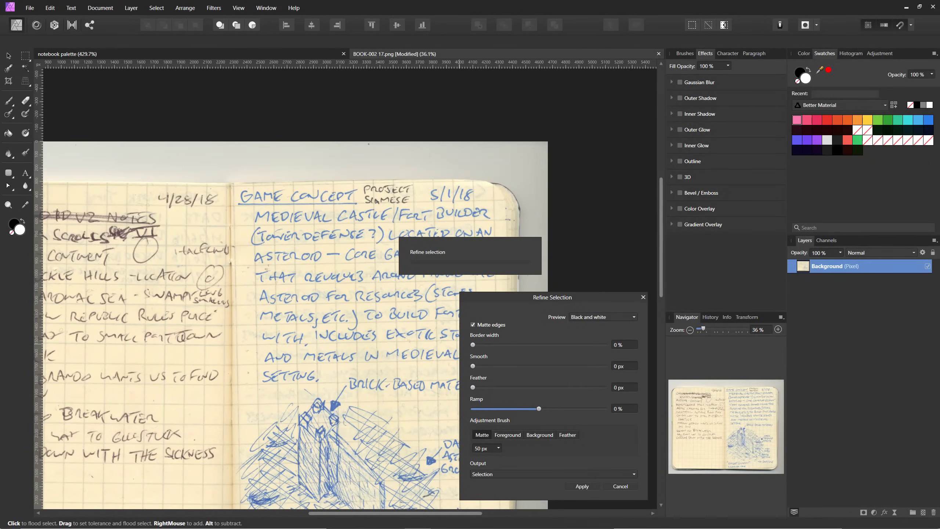
key("Return")
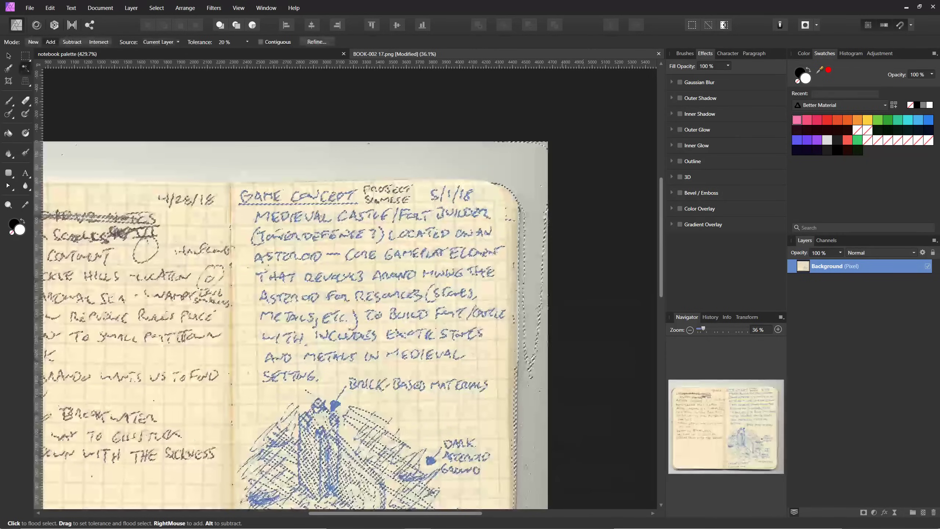
Duplicate the selected handwriting onto its own layer, deselect, and give that layer a 3F71DE colour overlay
key("ctrl+j")
key("ctrl+d")
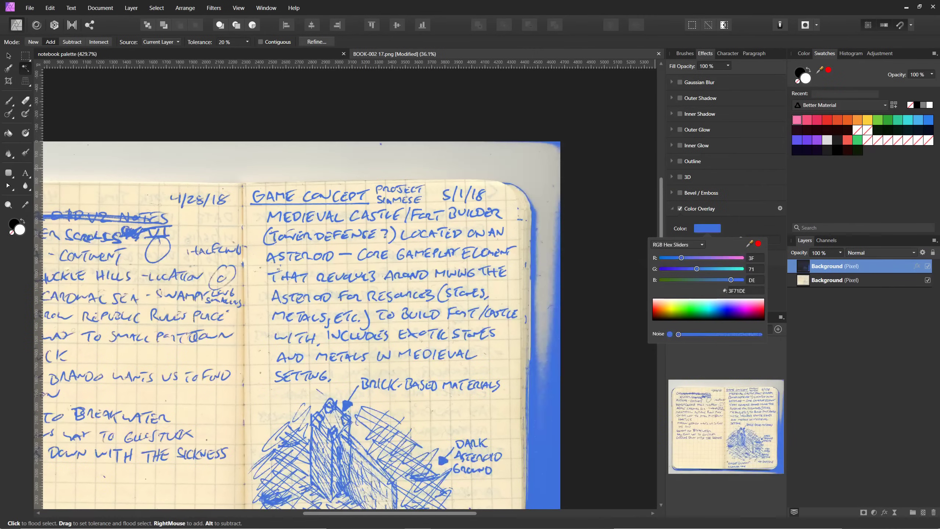
key("Escape")
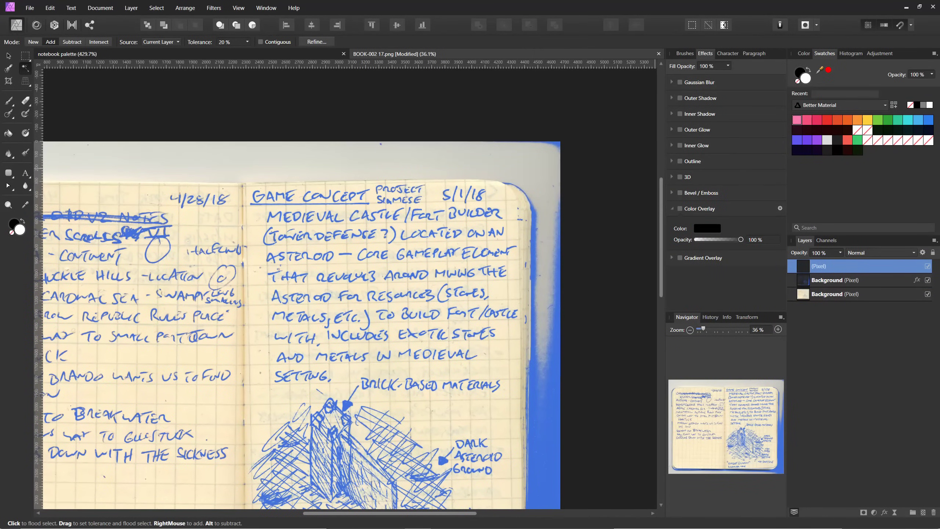
Move the empty pixel layer between the handwriting layer and the original scan, and flood-fill it with white
left_click_drag(840, 266, 842, 288)
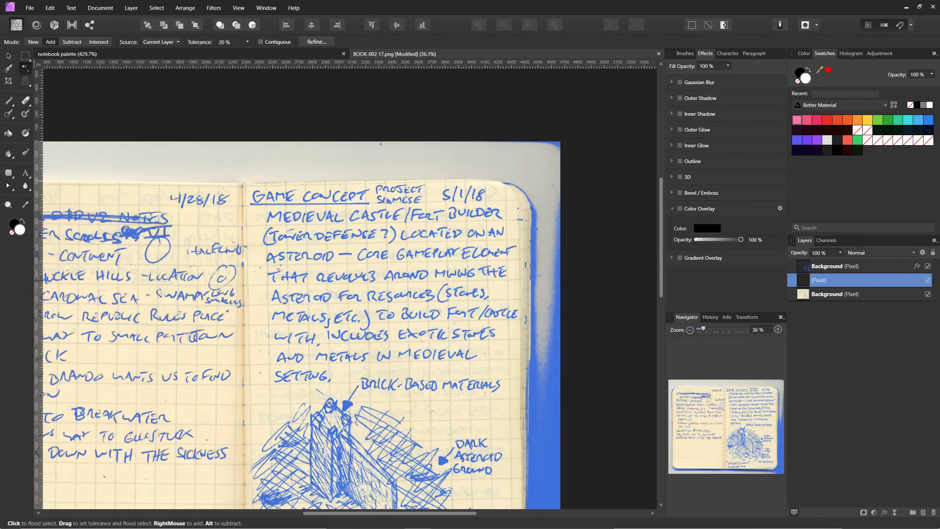
key("g")
left_click(468, 289)
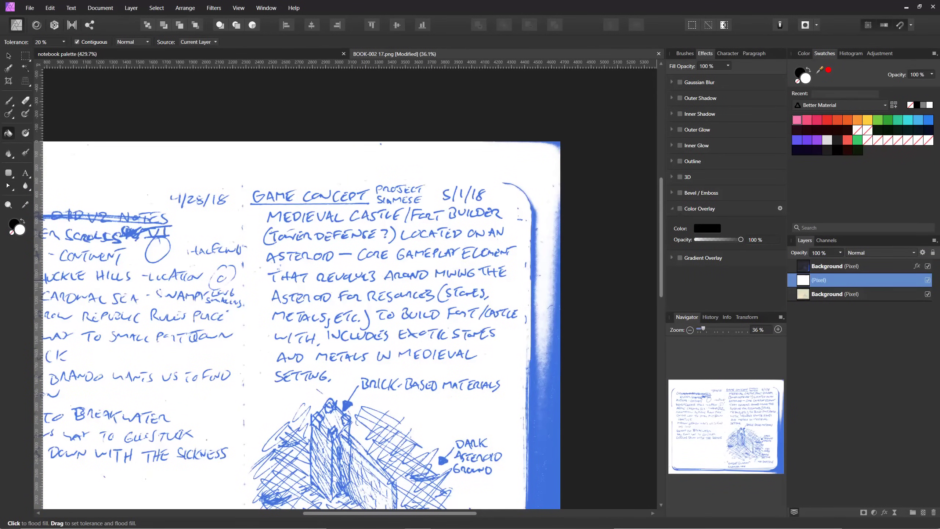
Select the recoloured handwriting layer and examine its text and castle sketch against the white background
left_click(841, 266)
scroll(404, 234, "up", 4)
scroll(404, 233, "down", 3)
left_click_drag(404, 296, 393, 105)
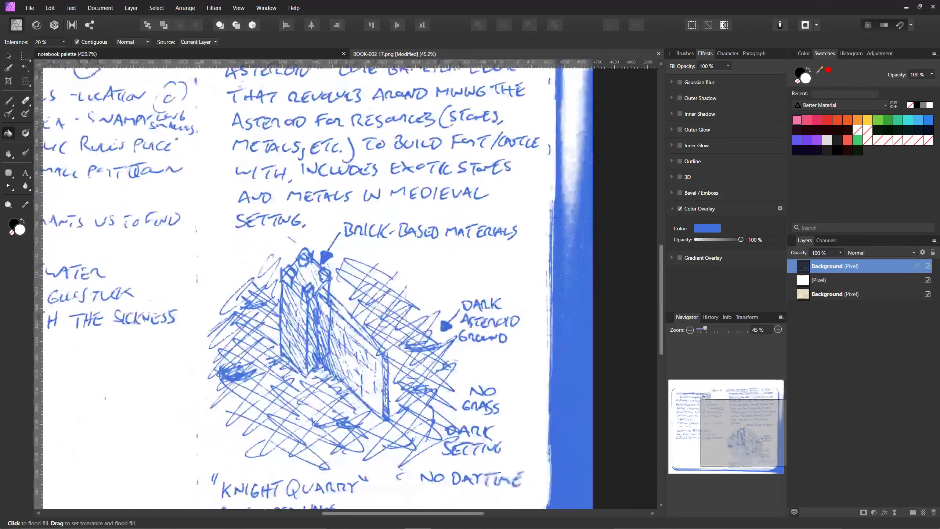
scroll(349, 285, "down", 2)
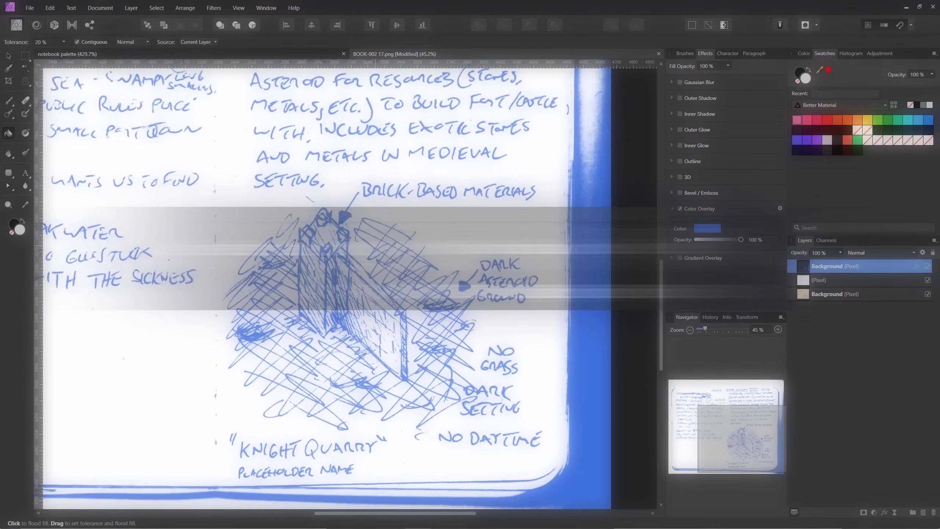
scroll(432, 237, "up", 1)
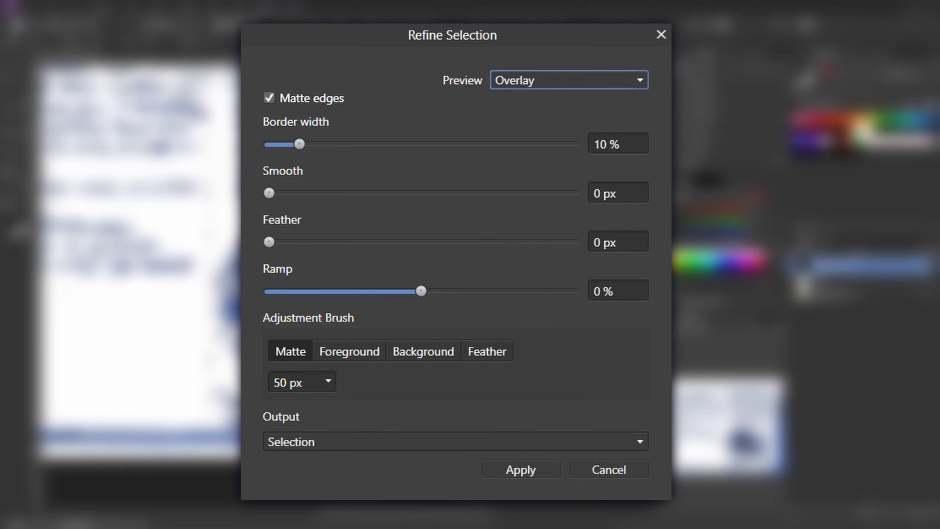
Apply the selection refinement with a Black and white preview and 0% border width, and duplicate the selected handwriting onto a new layer
left_click(570, 80)
left_click(548, 174)
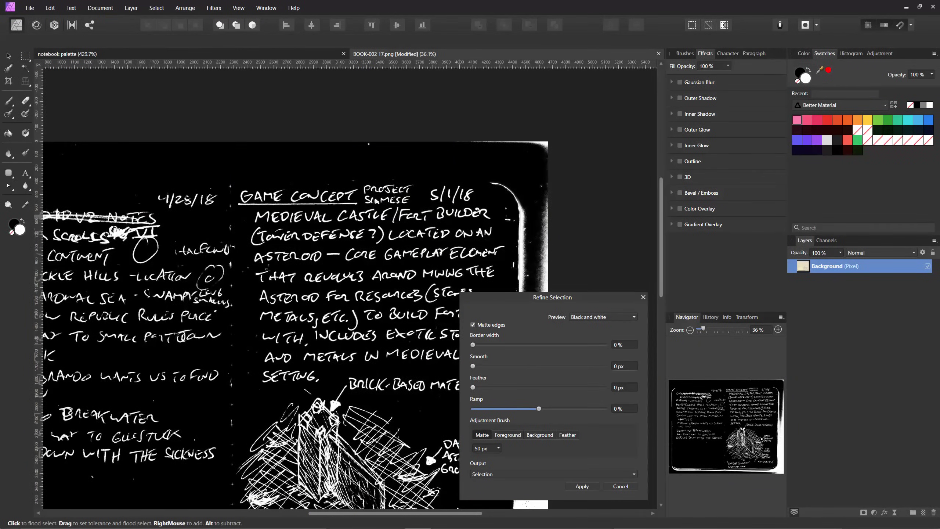
key("Return")
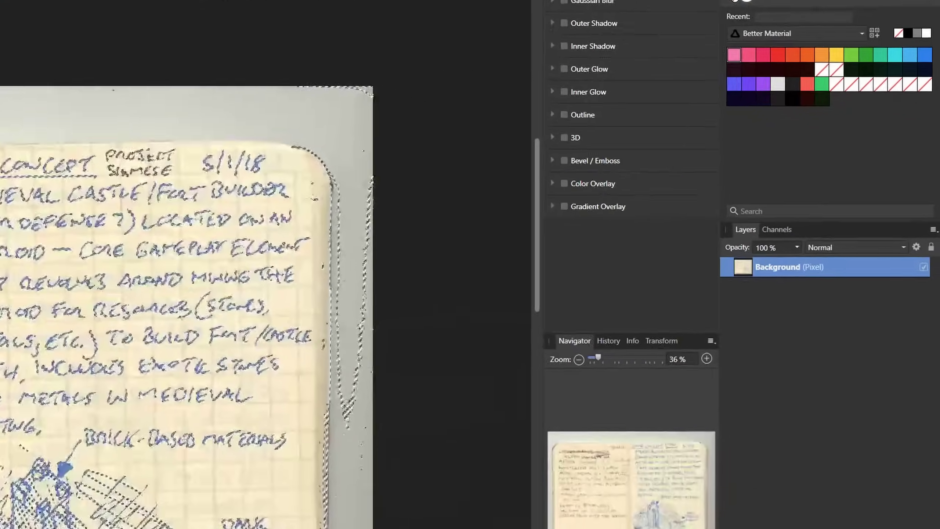
key("ctrl+j")
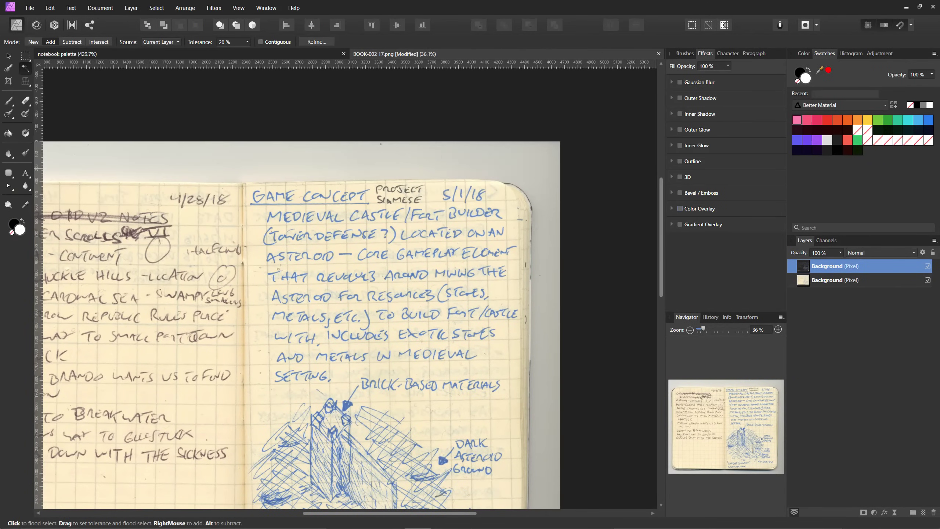
Apply a colour overlay to the duplicated handwriting layer, using the copied blue hex colour
left_click(680, 209)
left_click(707, 229)
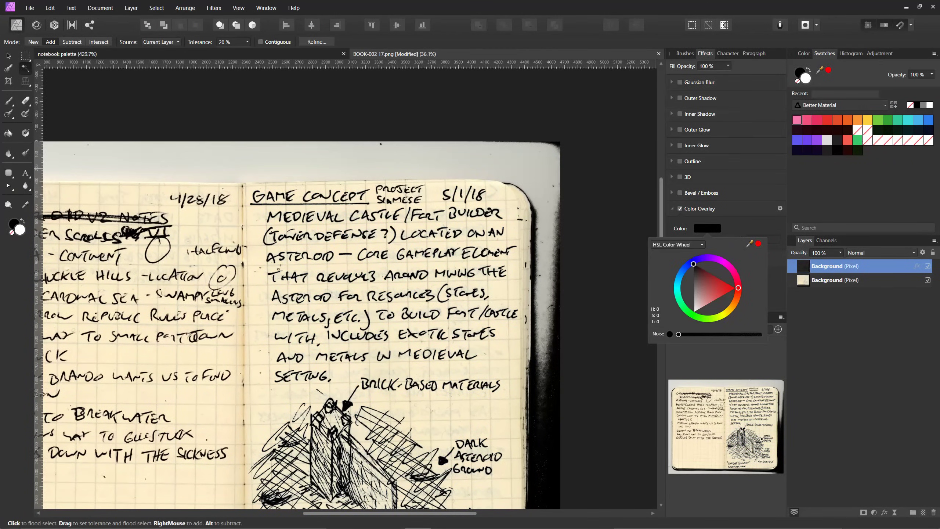
left_click(678, 245)
left_click(670, 264)
left_click(743, 291)
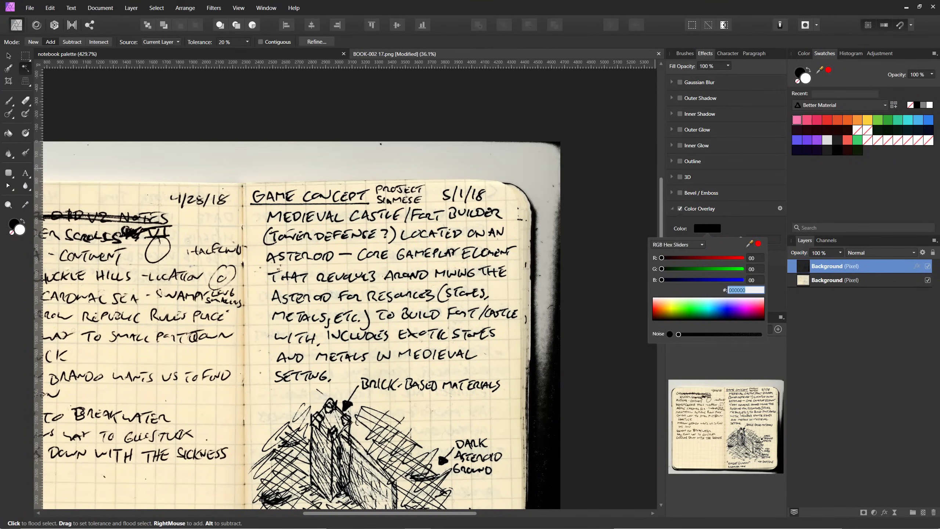
key("ctrl+v")
key("Return")
key("Escape")
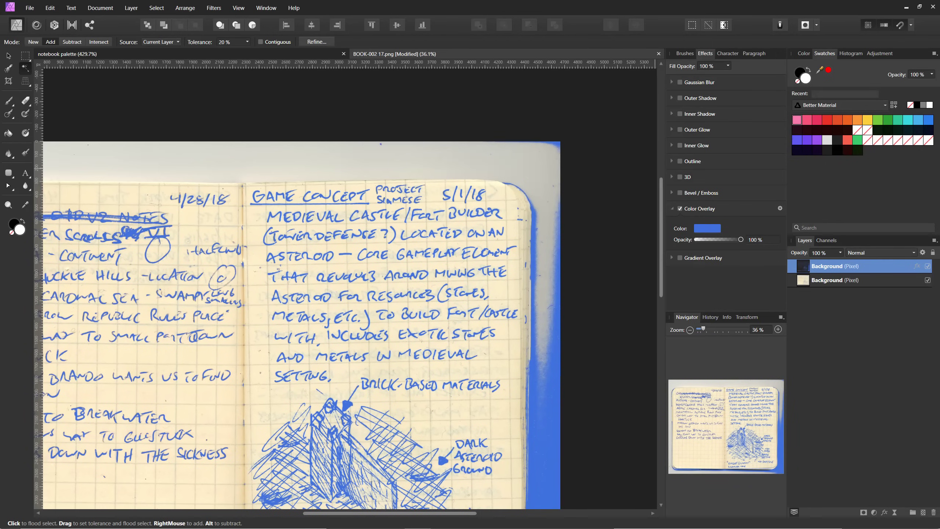
Add a pixel layer between the handwriting layer and the original scan, and flood-fill it with white
left_click(924, 512)
left_click_drag(848, 266, 847, 287)
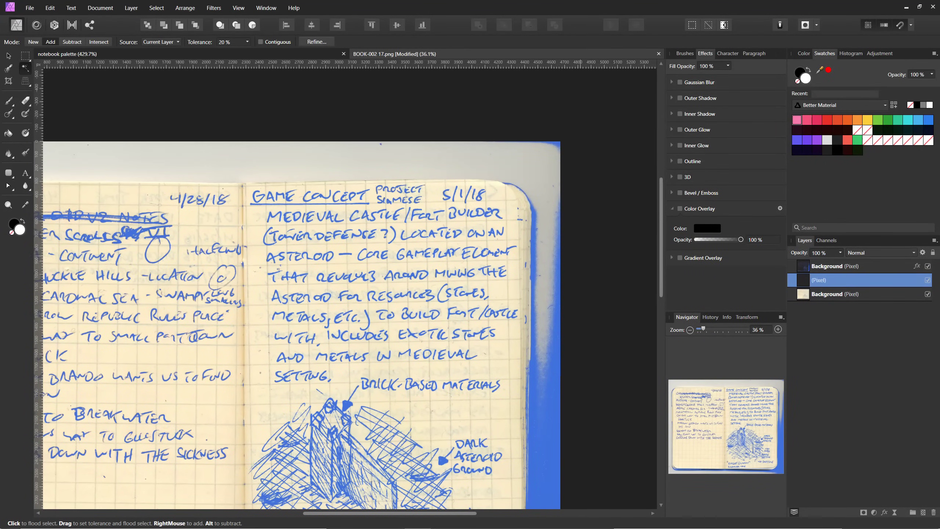
key("g")
left_click(387, 271)
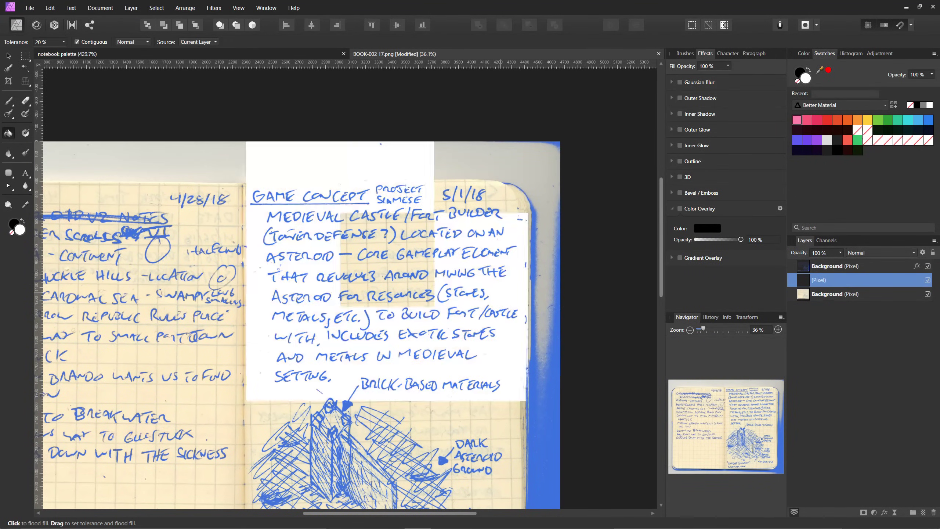
Give the blue handwriting layer a magenta outline with a 0.9 px radius to expose stray marks around the ink
left_click(848, 267)
scroll(410, 236, "up", 4)
scroll(418, 237, "down", 3)
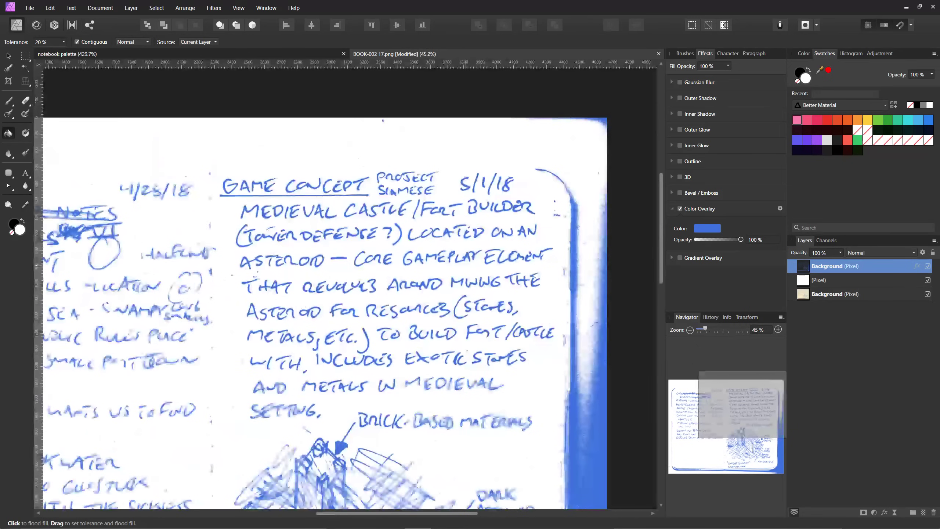
left_click_drag(418, 333, 405, 141)
scroll(347, 285, "down", 2)
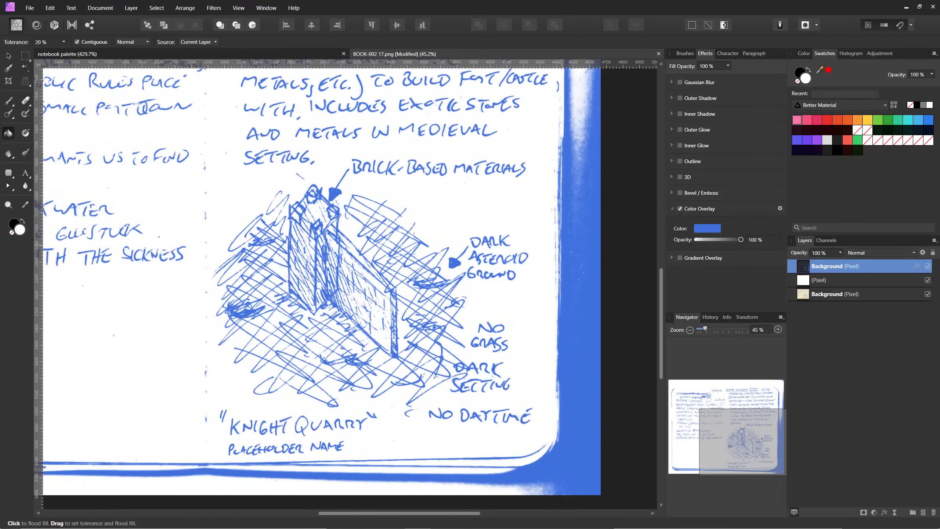
scroll(347, 285, "up", 2)
scroll(347, 285, "down", 1)
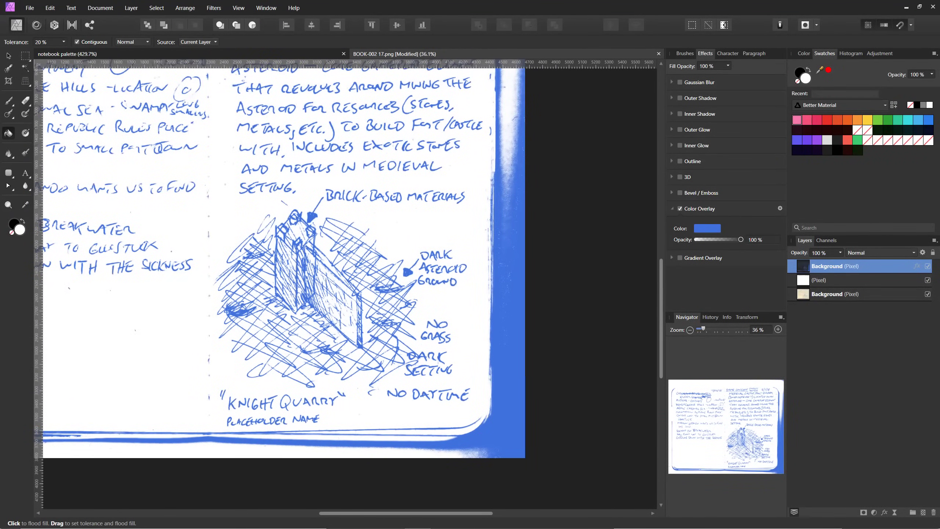
key("e")
left_click(680, 161)
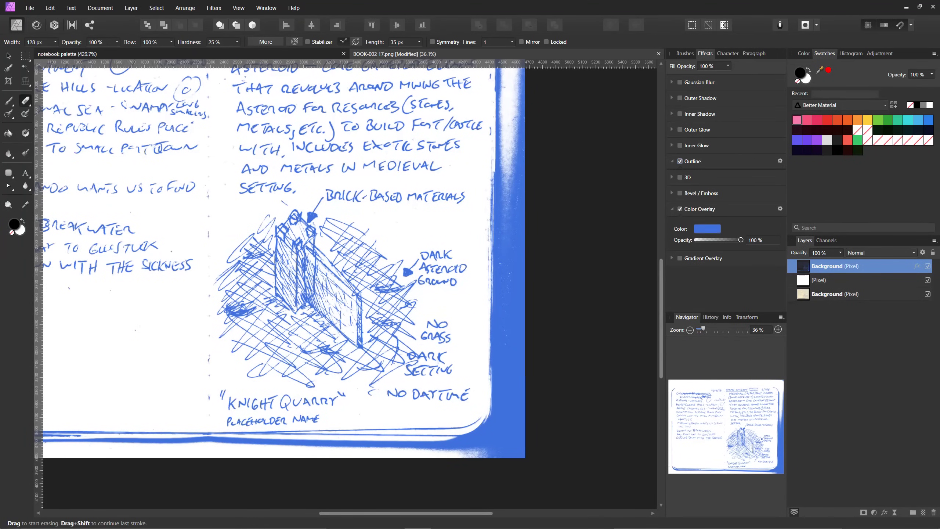
left_click(708, 181)
left_click(708, 181)
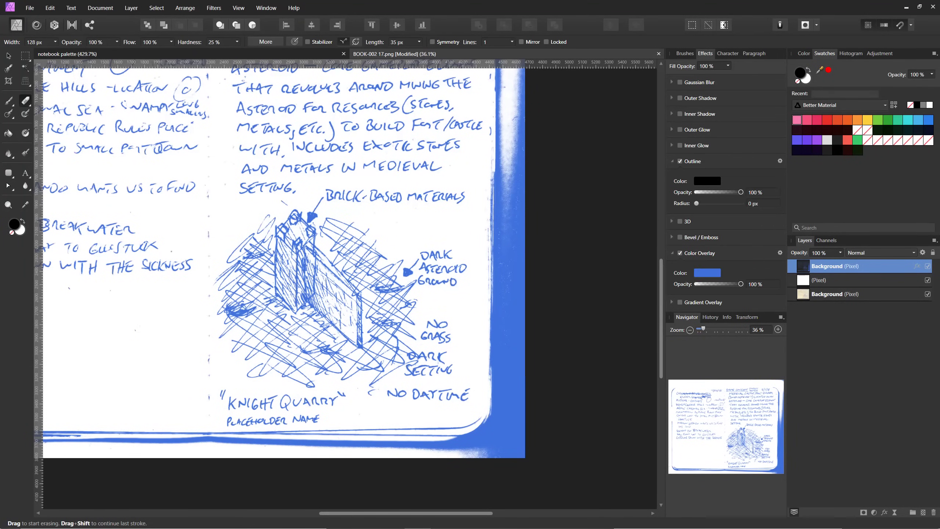
left_click_drag(701, 203, 741, 211)
left_click(708, 181)
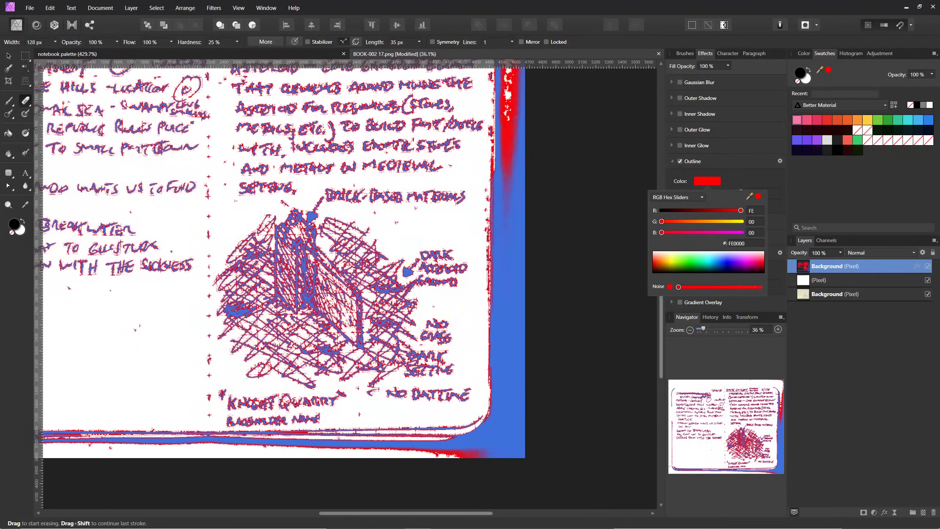
left_click_drag(662, 233, 724, 232)
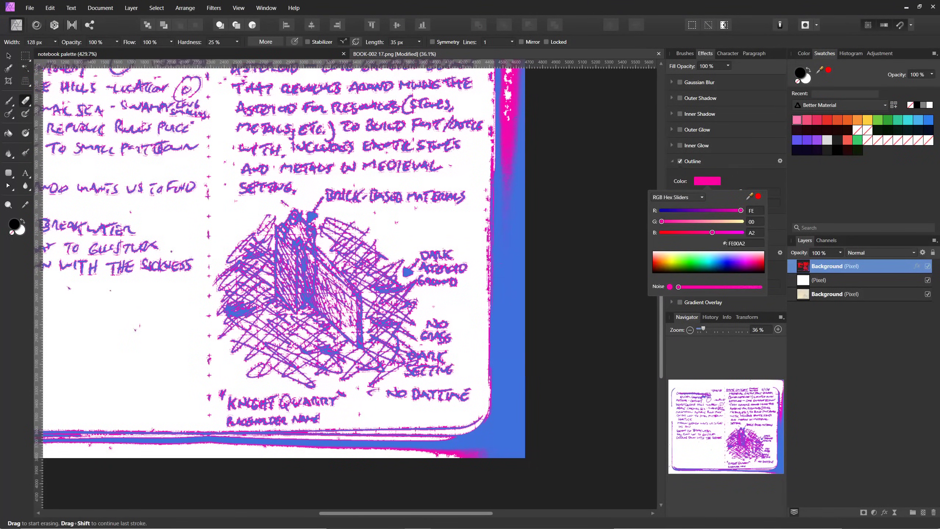
Erase the stray specks between the sketch labels and the right page edge on the handwriting layer
scroll(441, 241, "up", 1)
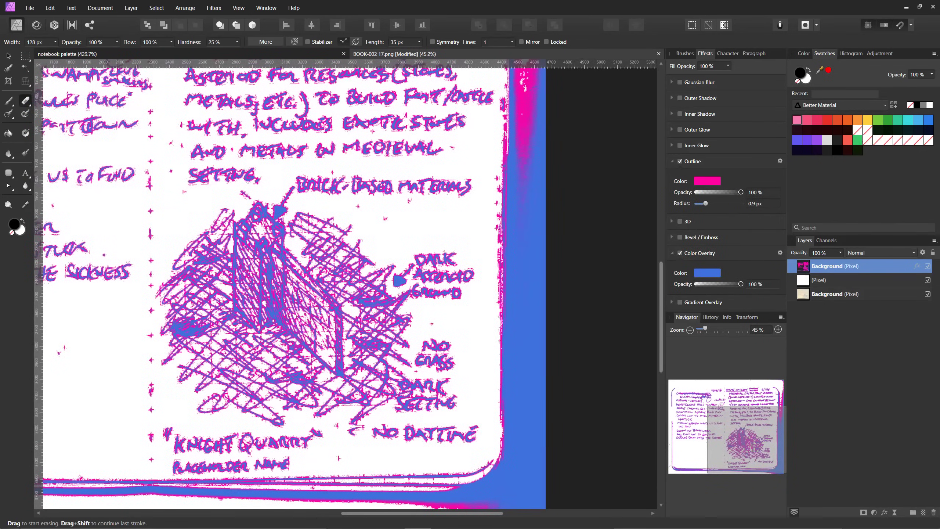
mouse_move(259, 177)
left_mouse_down()
mouse_move(190, 179)
mouse_move(323, 163)
left_mouse_up()
scroll(417, 184, "up", 5)
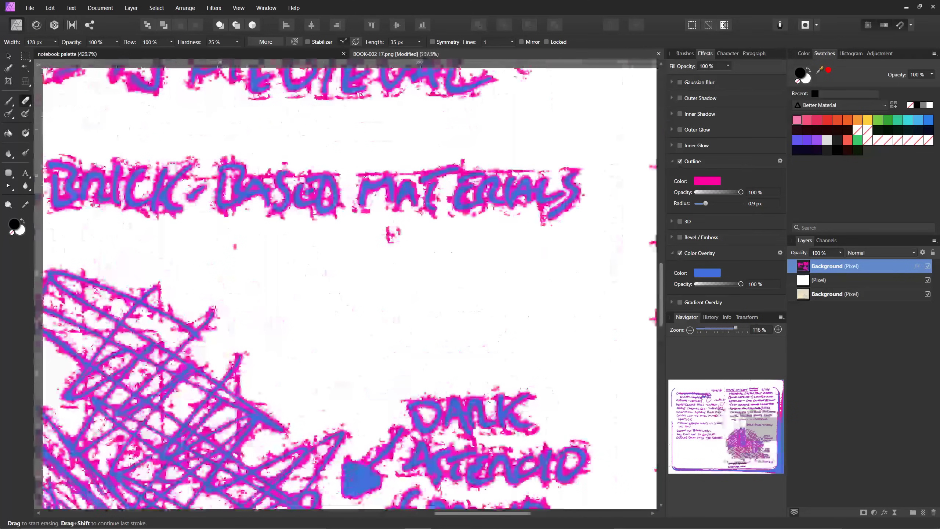
scroll(348, 285, "right", 5)
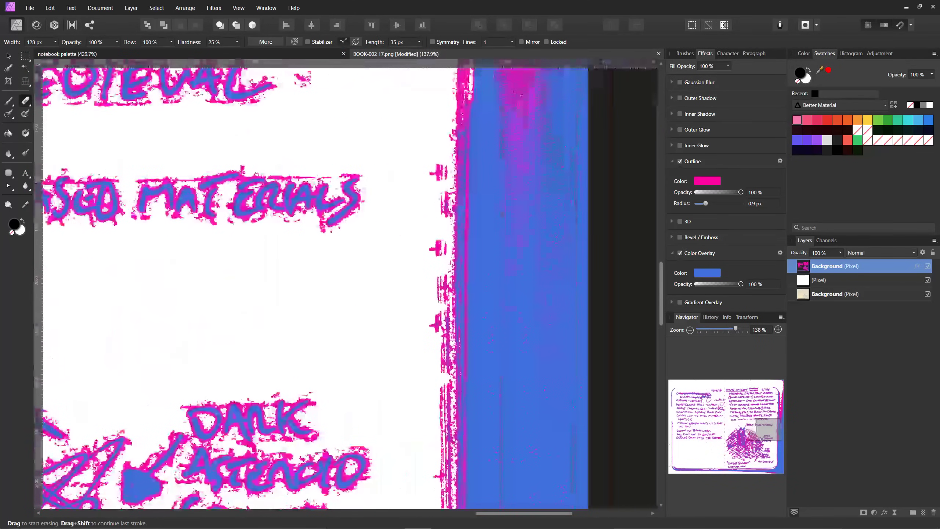
left_click_drag(431, 402, 453, 362)
Erase the closing lines "AND METALS IN MEDIEVAL SETTING." above the castle sketch
mouse_move(167, 163)
left_mouse_down()
mouse_move(418, 281)
mouse_move(542, 290)
left_mouse_up()
scroll(418, 281, "down", 3)
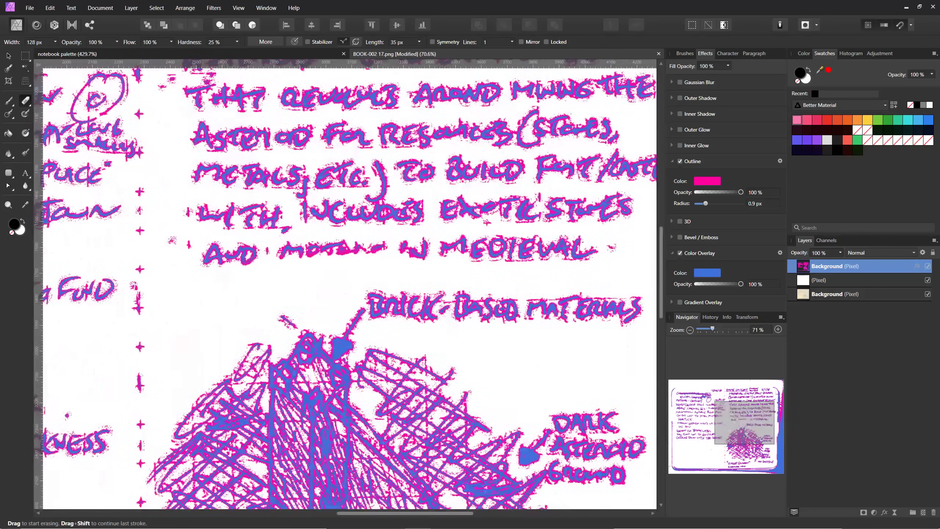
mouse_move(202, 257)
left_mouse_down()
mouse_move(588, 249)
mouse_move(525, 241)
left_mouse_up()
Erase the "KNIGHT QUARRY" and "PLACEHOLDER NAME" captions below the castle sketch
mouse_move(548, 304)
left_mouse_down()
mouse_move(497, 155)
mouse_move(494, 77)
left_mouse_up()
scroll(348, 285, "down", 5)
scroll(348, 285, "left", 3)
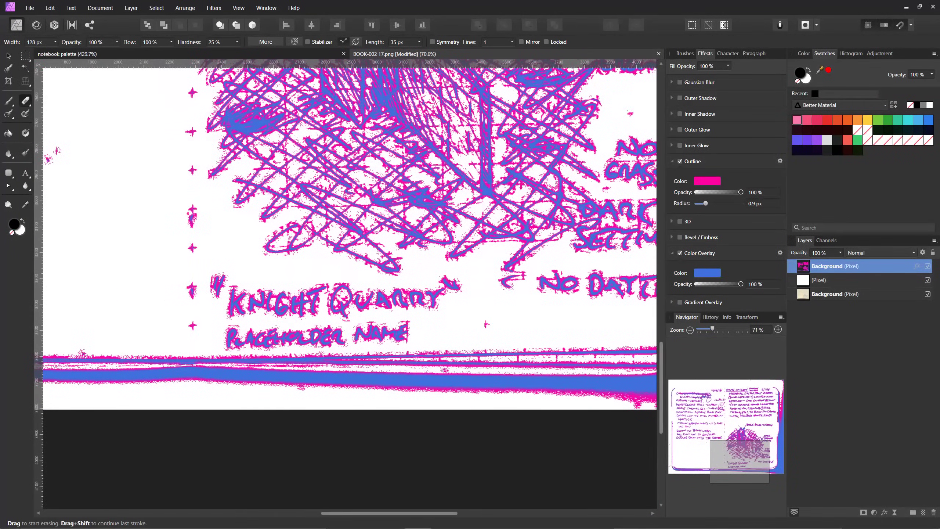
mouse_move(417, 302)
left_mouse_down()
mouse_move(454, 283)
mouse_move(218, 275)
left_mouse_up()
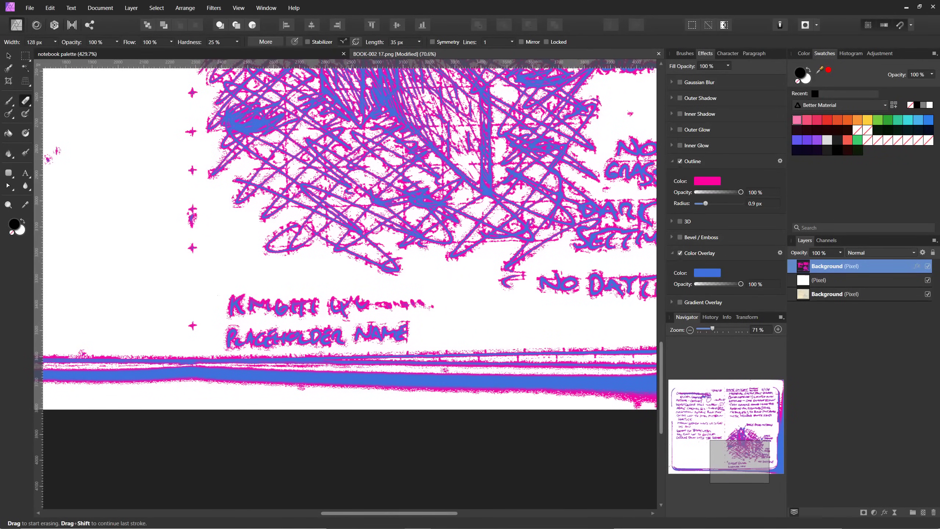
left_click_drag(227, 307, 433, 304)
mouse_move(226, 313)
left_mouse_down()
mouse_move(261, 333)
mouse_move(371, 342)
left_mouse_up()
Erase the page-border lines around the right page's lower corner and the marks along its side edge beside the labels
left_click_drag(511, 281, 232, 304)
mouse_move(463, 276)
left_mouse_down()
mouse_move(461, 349)
mouse_move(446, 362)
mouse_move(463, 357)
mouse_move(273, 376)
mouse_move(197, 367)
left_mouse_up()
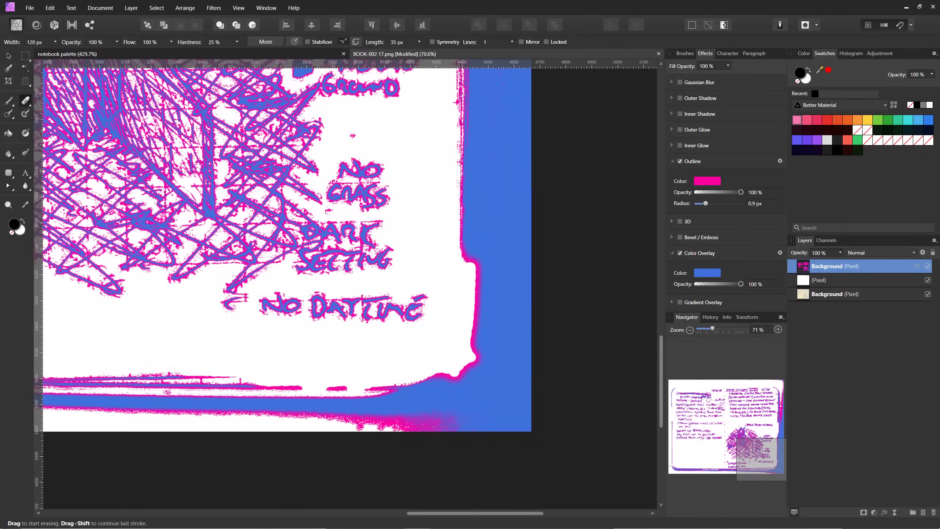
left_click_drag(259, 289, 294, 425)
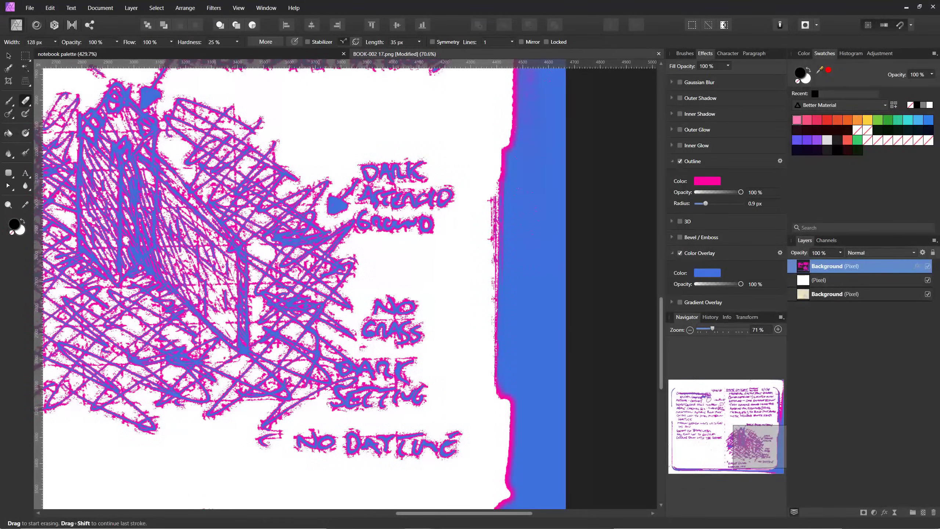
mouse_move(495, 187)
left_mouse_down()
mouse_move(505, 157)
mouse_move(510, 415)
mouse_move(500, 359)
left_mouse_up()
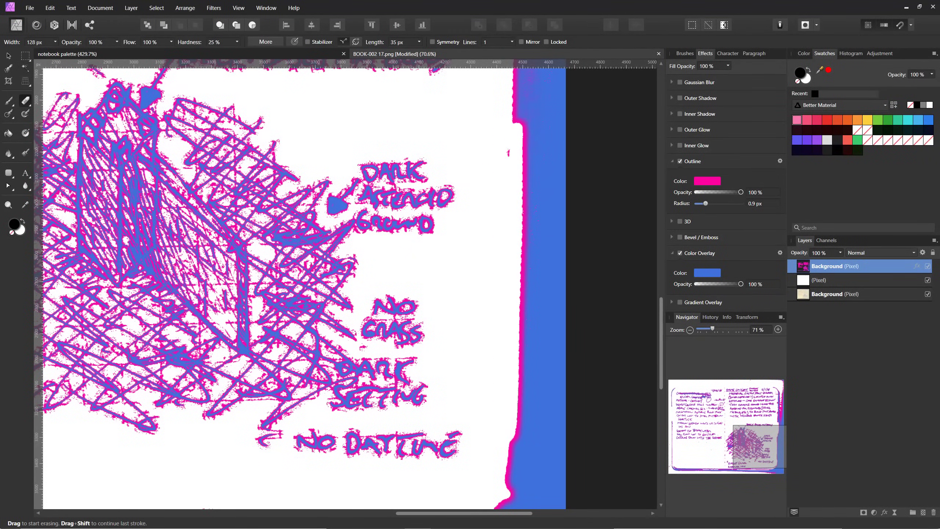
Erase more of the right page border, from beside the "BRICK-BASED MATERIALS" label down past "NO DAYTIME"
left_click_drag(370, 204, 381, 318)
left_click_drag(208, 276, 531, 278)
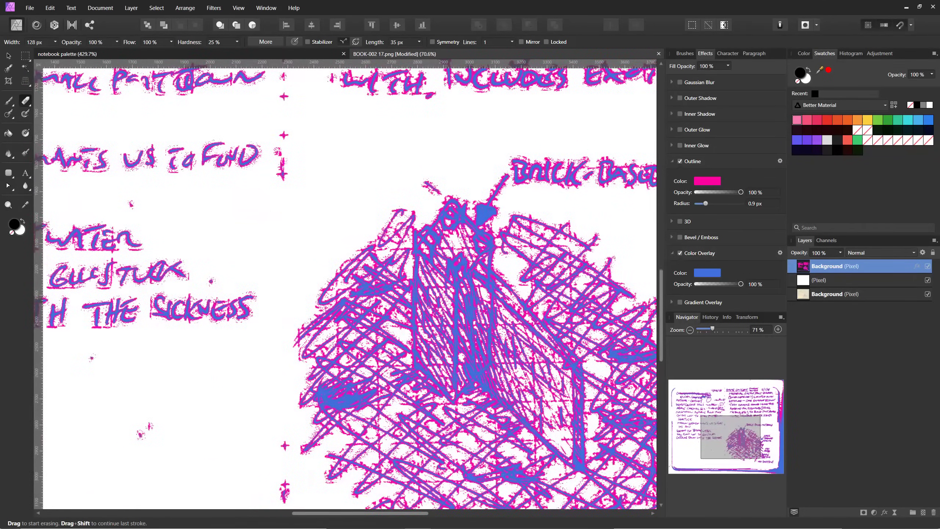
scroll(348, 285, "down", 4)
scroll(348, 285, "up", 7)
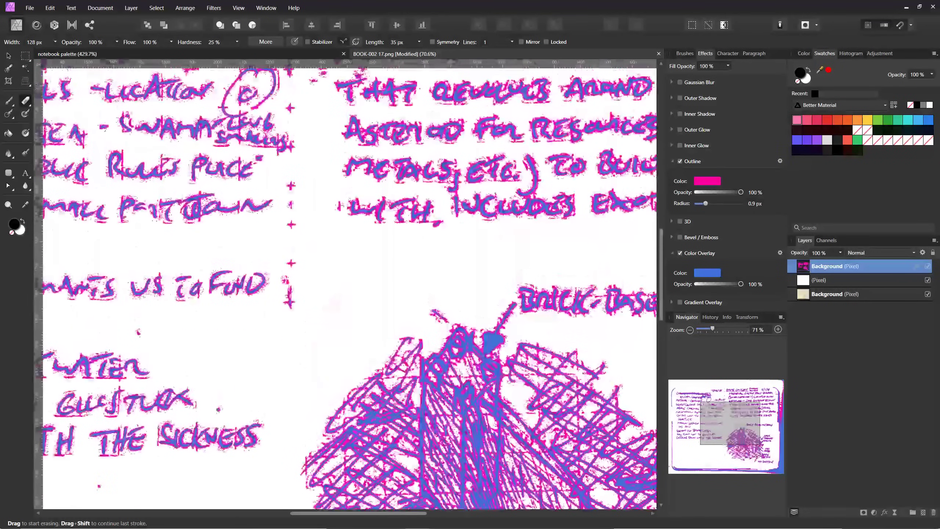
left_click_drag(486, 339, 294, 183)
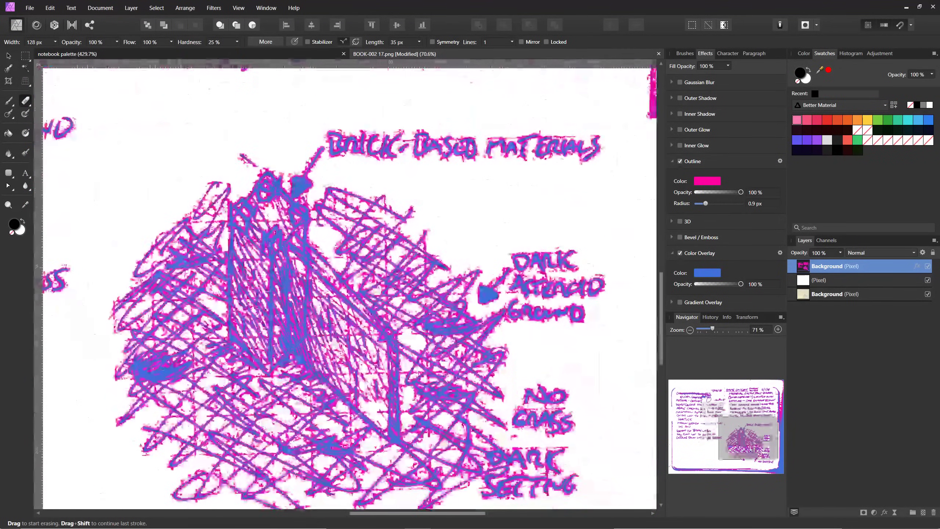
scroll(314, 172, "down", 1)
mouse_move(604, 138)
left_mouse_down()
mouse_move(601, 500)
mouse_move(603, 474)
left_mouse_up()
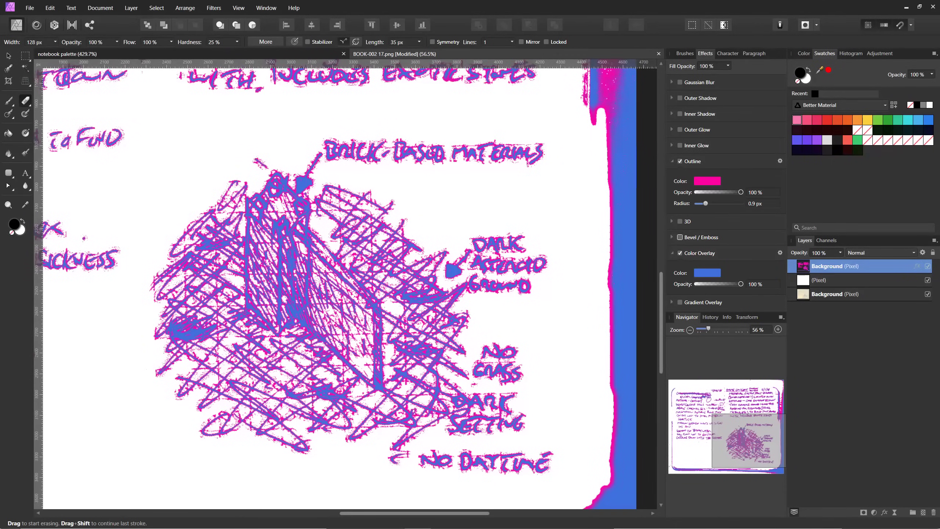
Turn off the handwriting layer's outline effect and hide the white layer to reveal the original scan
left_click(680, 161)
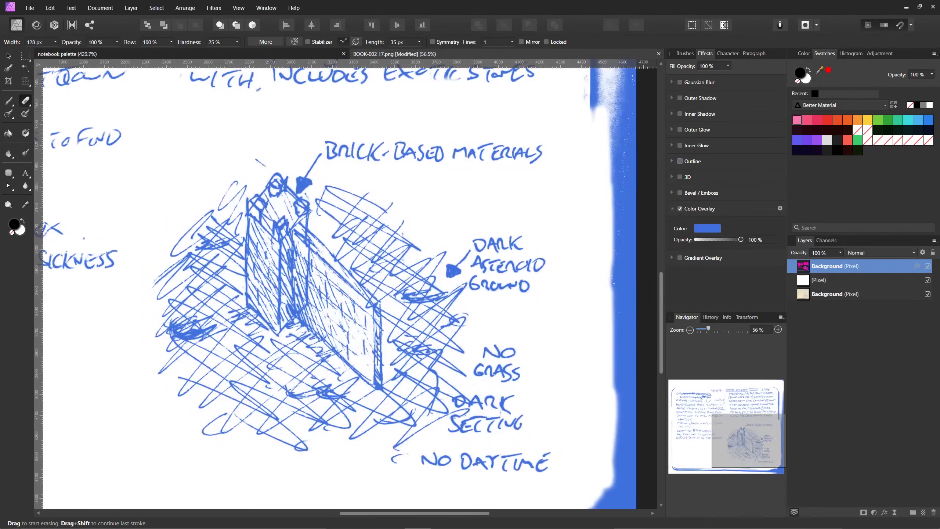
scroll(549, 295, "down", 2)
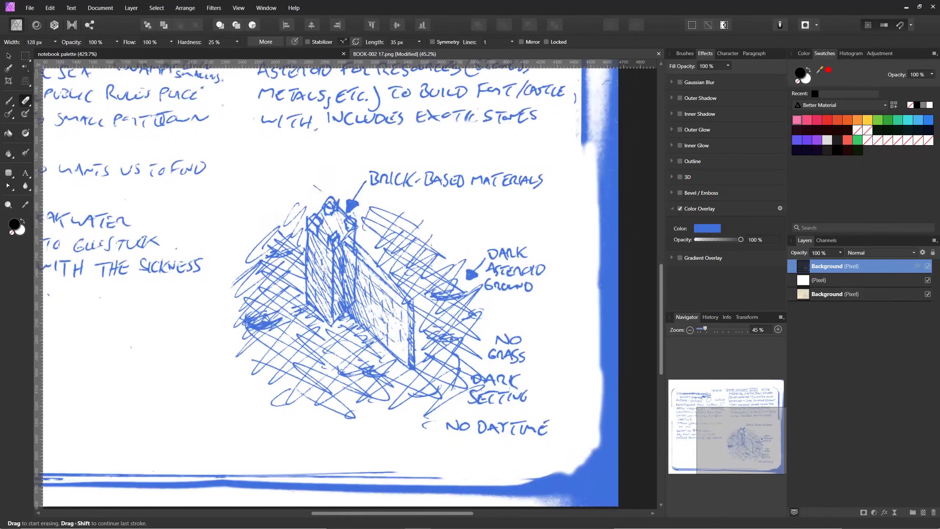
left_click(928, 280)
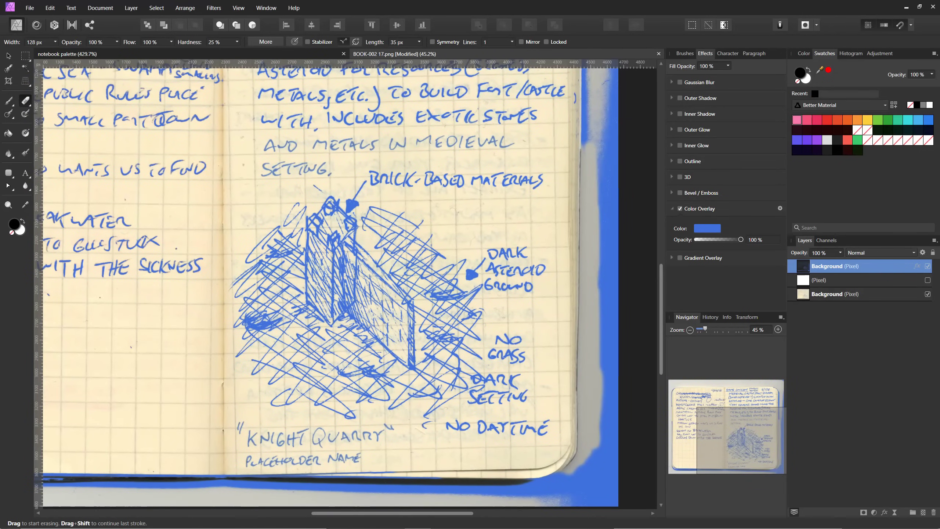
Straighten the canvas along a horizontal grid line of the right notebook page and apply the crop
left_click(8, 81)
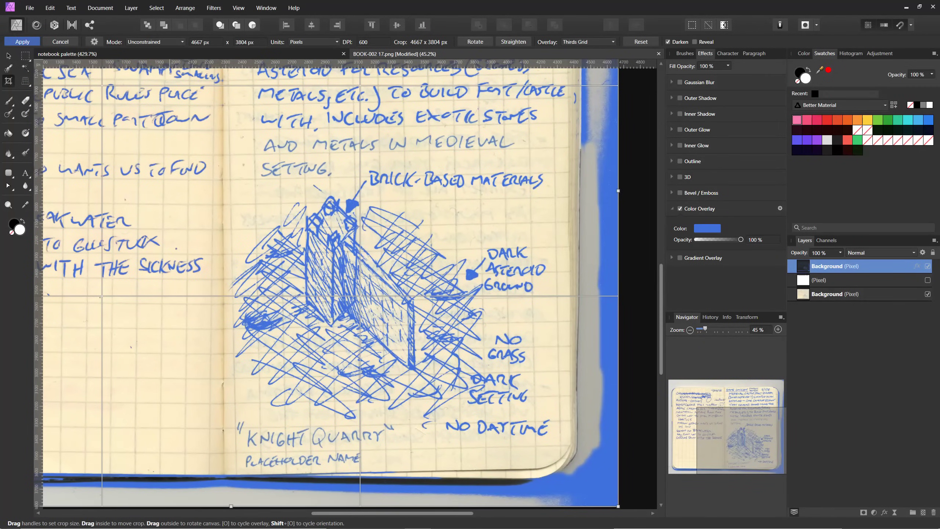
left_click(513, 42)
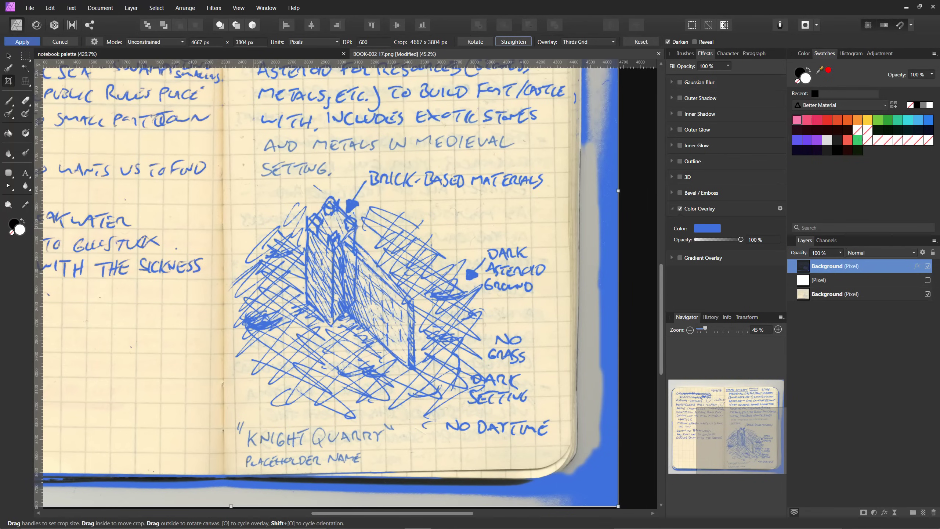
mouse_move(249, 230)
left_mouse_down()
mouse_move(576, 232)
mouse_move(570, 221)
left_mouse_up()
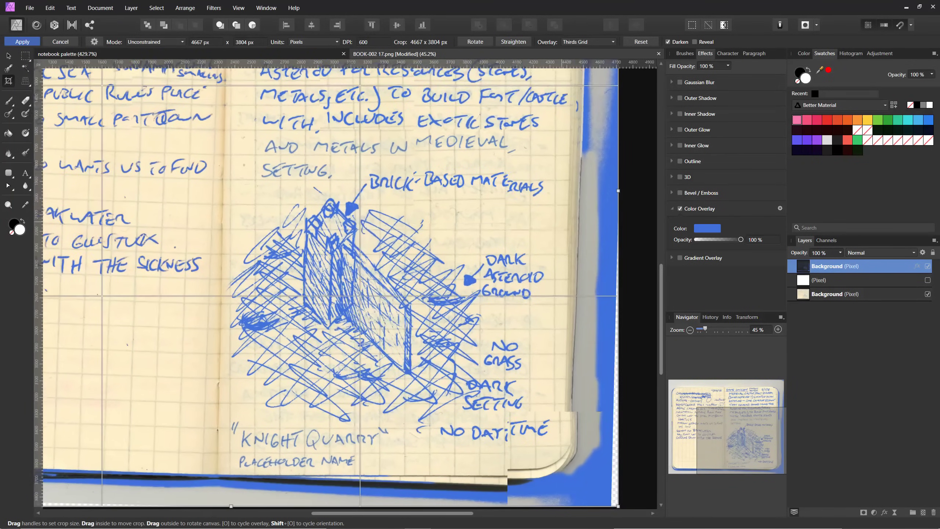
left_click(22, 42)
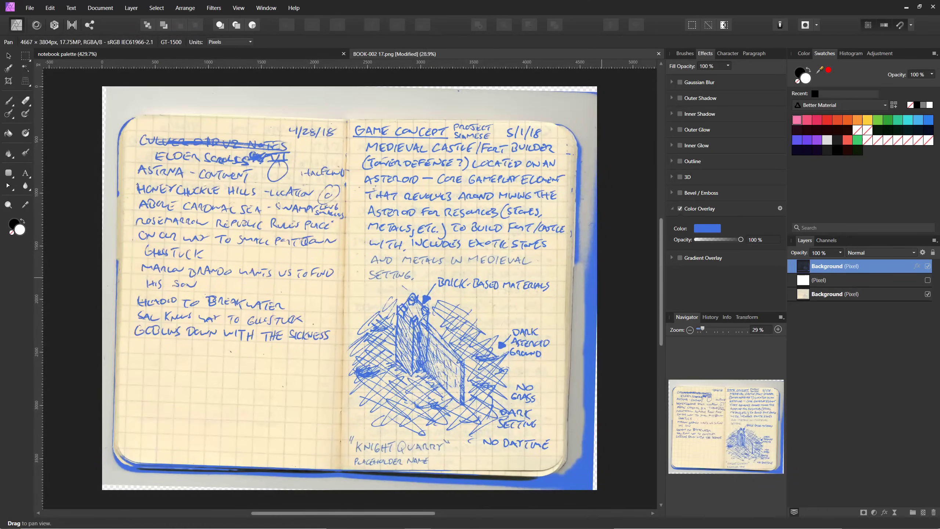
Show the white layer again behind the ink around the castle sketch and get the Freehand Selection tool ready
left_click_drag(492, 263, 469, 224)
scroll(478, 343, "up", 1)
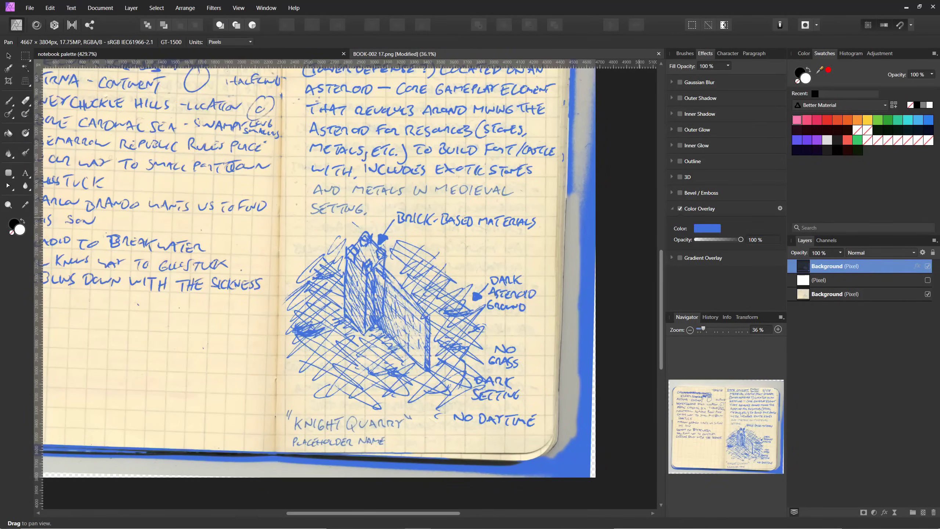
scroll(398, 365, "up", 2)
key("l")
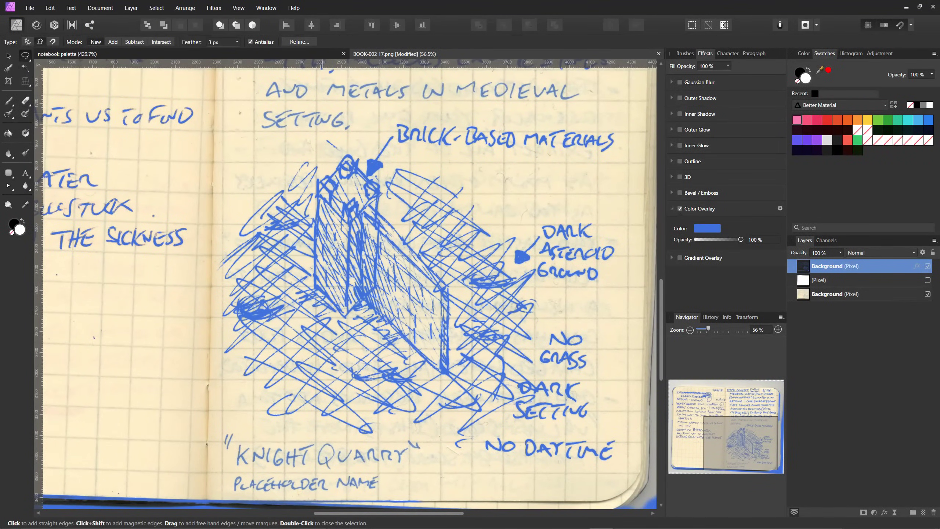
left_click(928, 280)
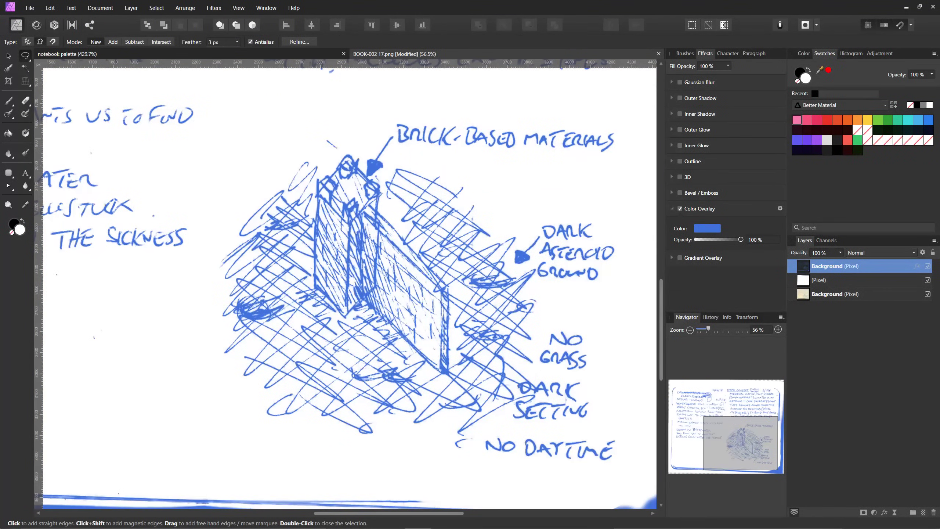
Enclose the castle sketch and its labels in a closed polygonal selection, leaving out the neighbouring page's text
left_click(296, 127)
left_click(437, 105)
left_click(641, 117)
left_click(622, 289)
left_click(630, 468)
left_click(544, 475)
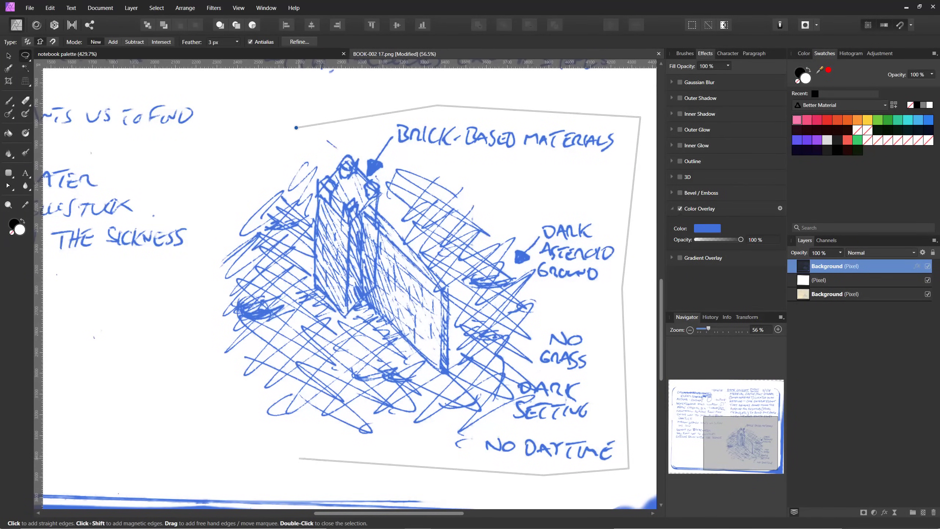
left_click(299, 458)
left_click(190, 411)
left_click(211, 236)
left_click(261, 140)
left_click(296, 128)
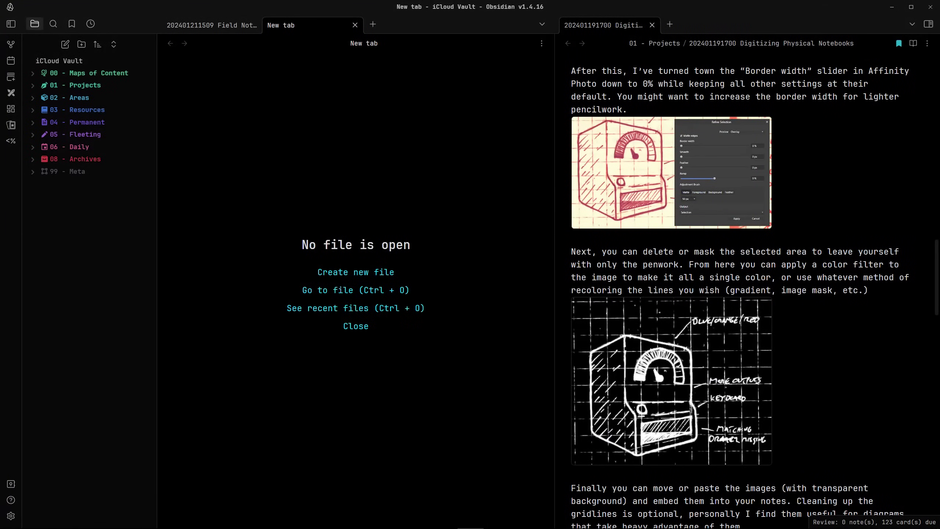
In Obsidian, create a new note and embed the copied castle sketch at a width of 600
key("ctrl+n")
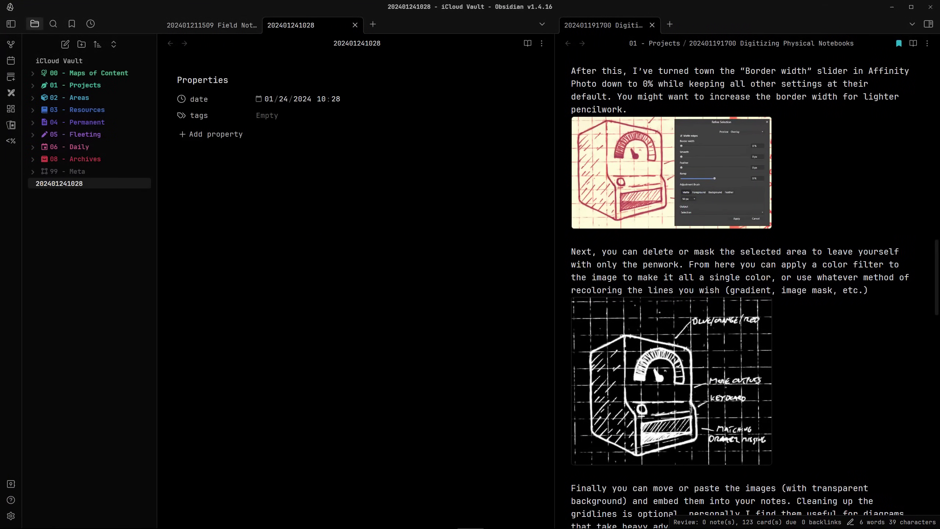
key("ctrl+v")
type("|600")
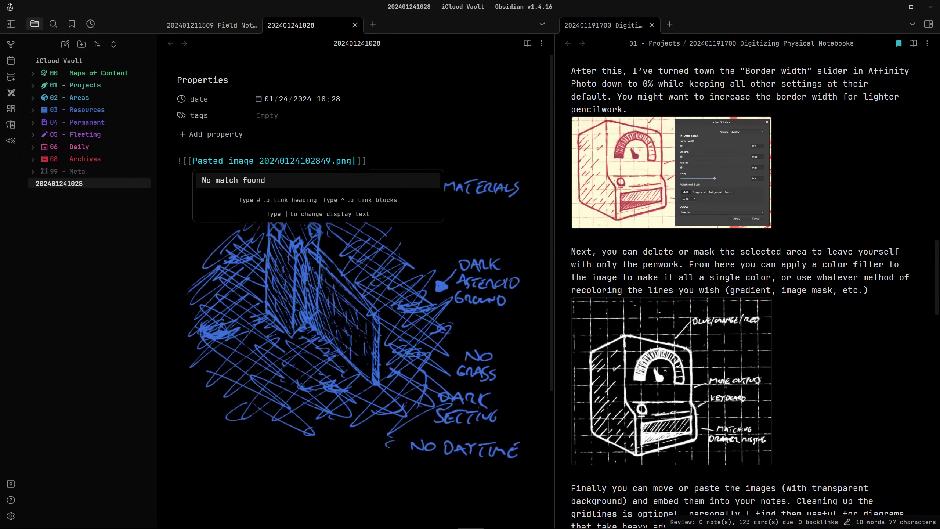
key("Escape")
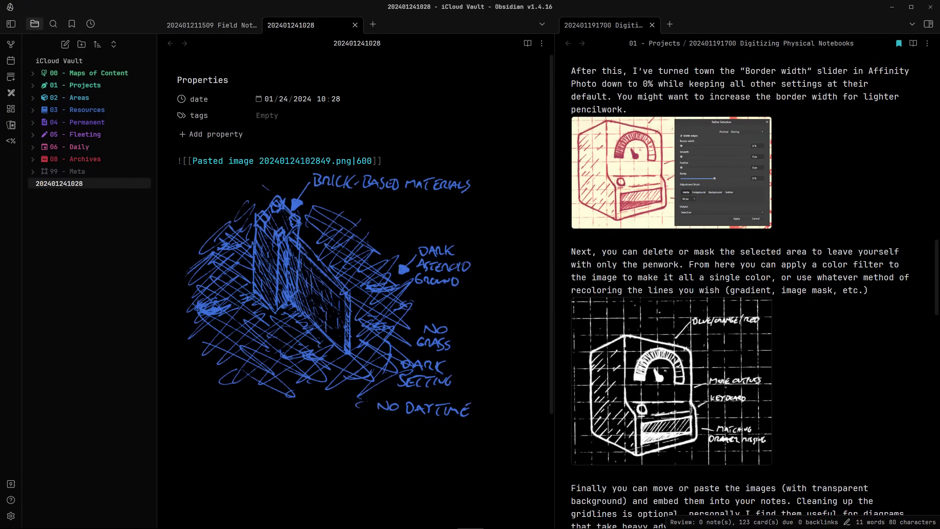
key("shift+Home")
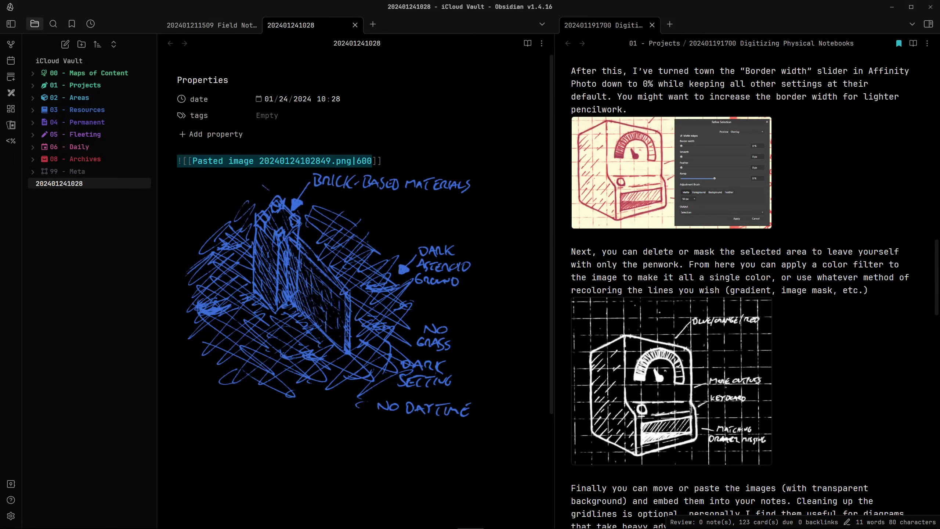
key("End")
Arrange the Obsidian window beside the image viewer, with the scan of BOOK-002 17.png enlarged on the game concept text
left_click_drag(678, 2, 738, 114)
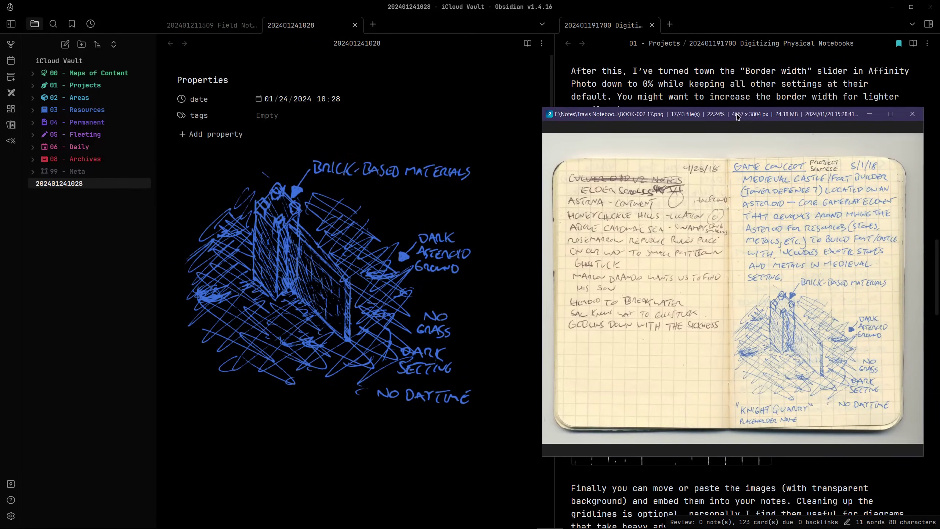
scroll(807, 171, "up", 4)
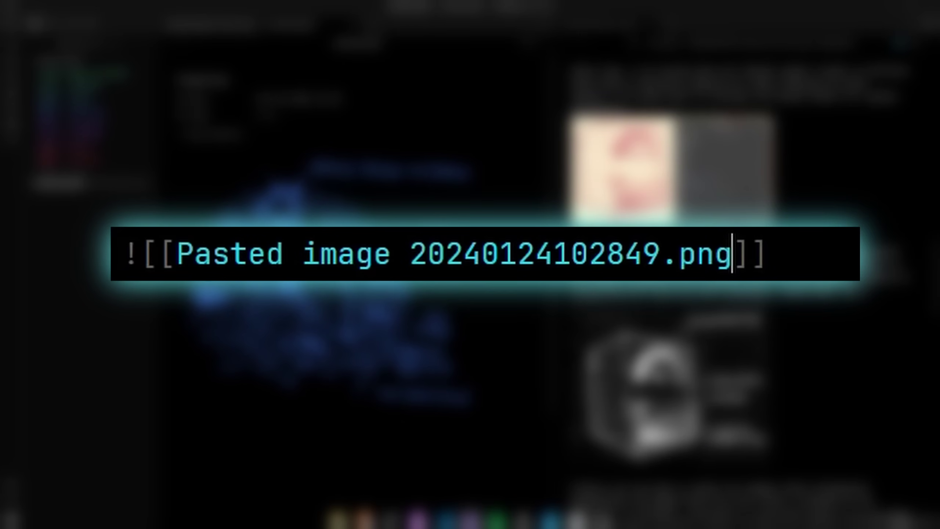
type("|600")
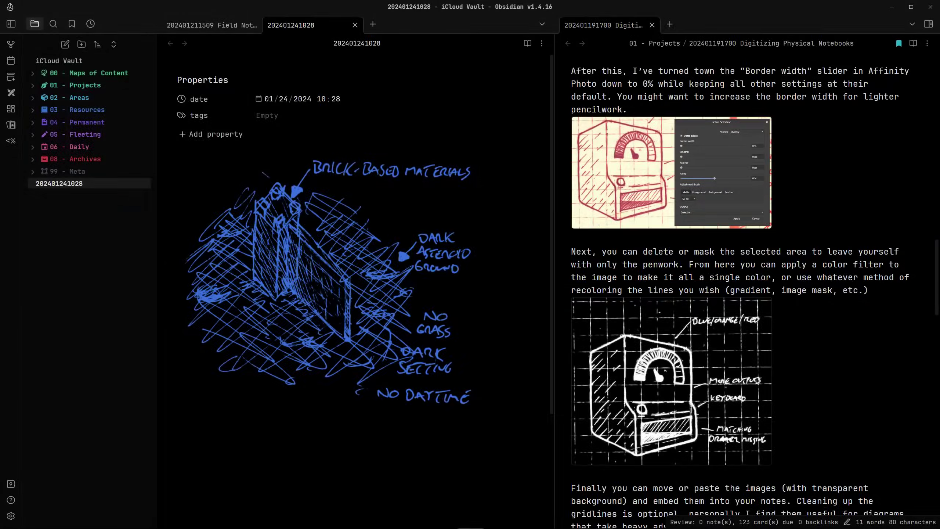
key("super+Left")
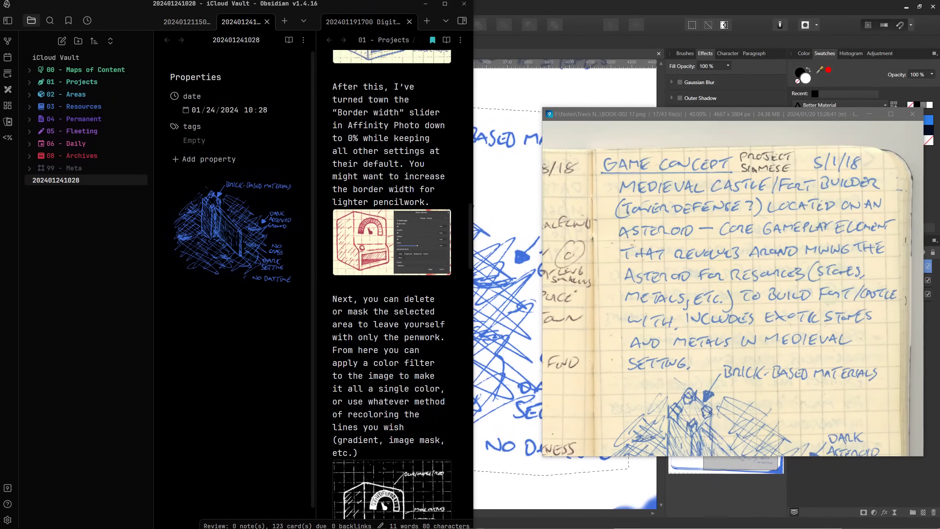
key("alt+Tab")
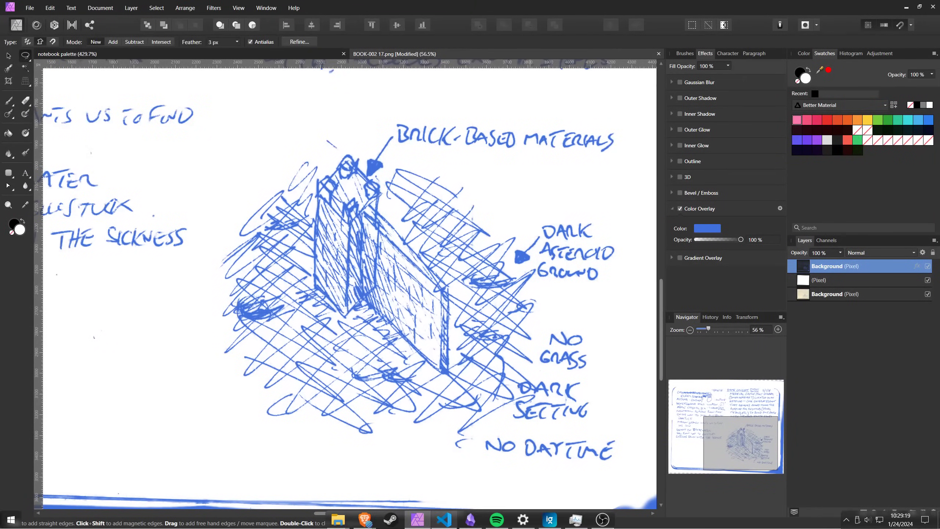
left_click(470, 519)
left_click(550, 520)
left_click_drag(474, 281, 488, 281)
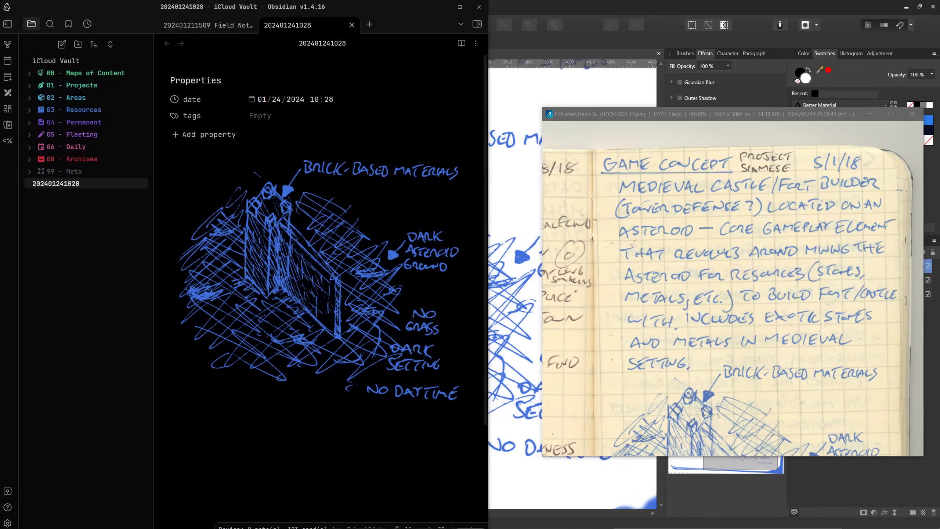
Add the top-level heading "GAME CONCEPT" with a horizontal rule beneath it above the embedded sketch
left_click(319, 281)
key("Left")
key("Return")
key("Up")
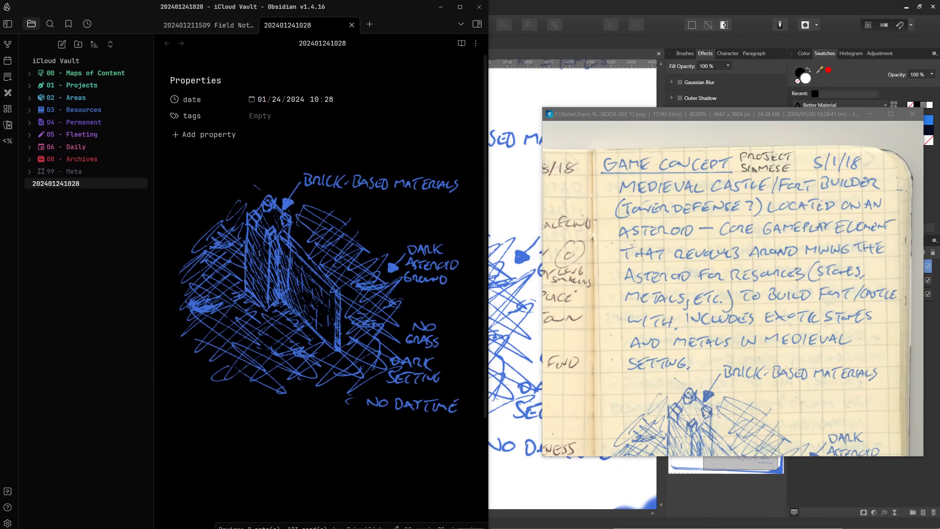
type("# GAME CONCEPT")
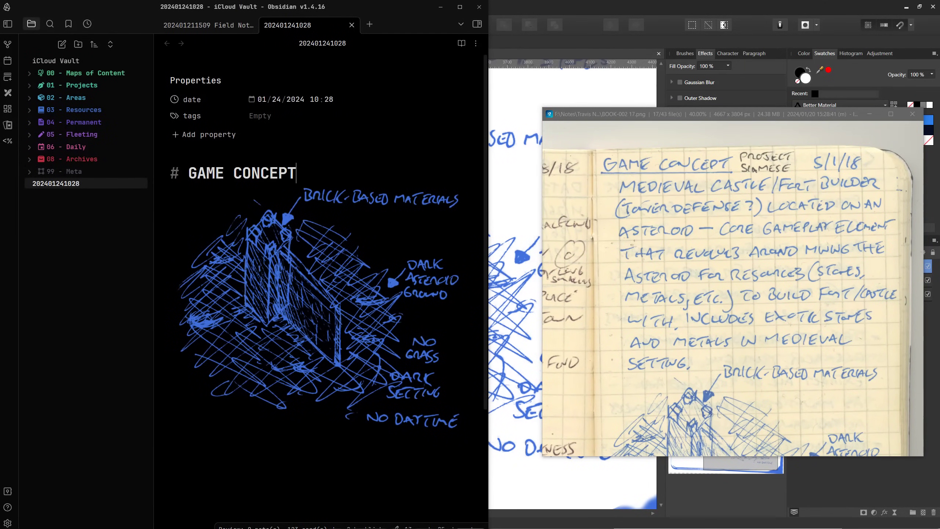
key("Return")
type("***")
key("Return")
Set the note's date property to 05/01/2018 00:00 and open the note's title for editing
left_click(277, 99)
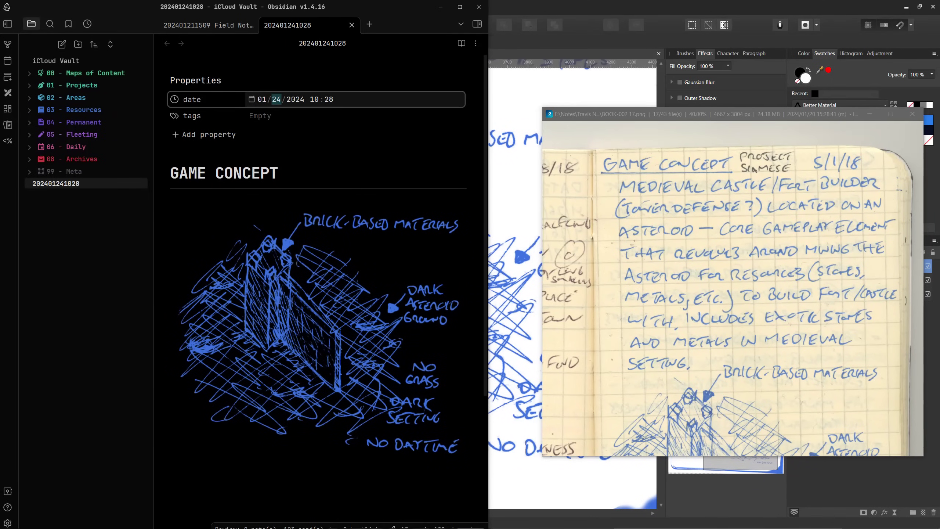
key("Left")
type("5/")
type("01/2018 ")
type("00:00")
left_click(315, 43)
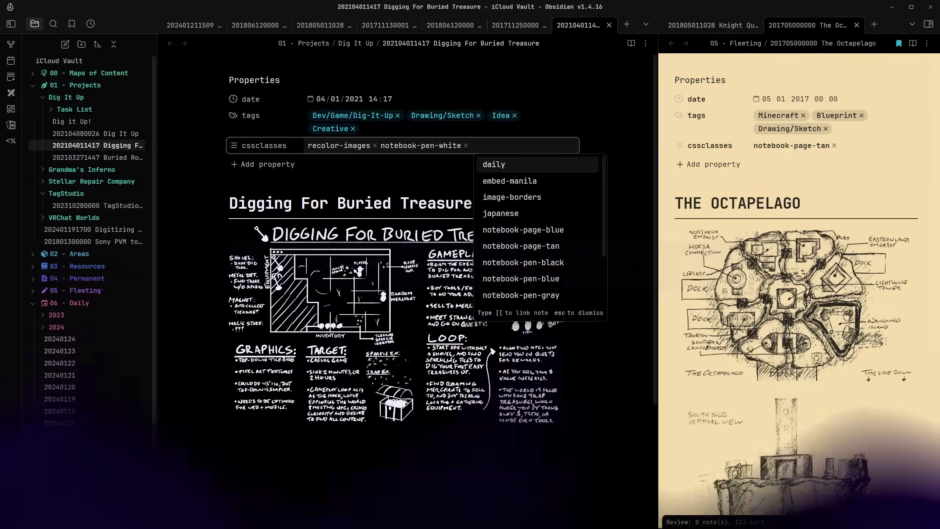
Replace the notebook-pen-white class with notebook-page-tan in the cssclasses of the Digging For Buried Treasure note
key("BackSpace")
type("tan")
key("Return")
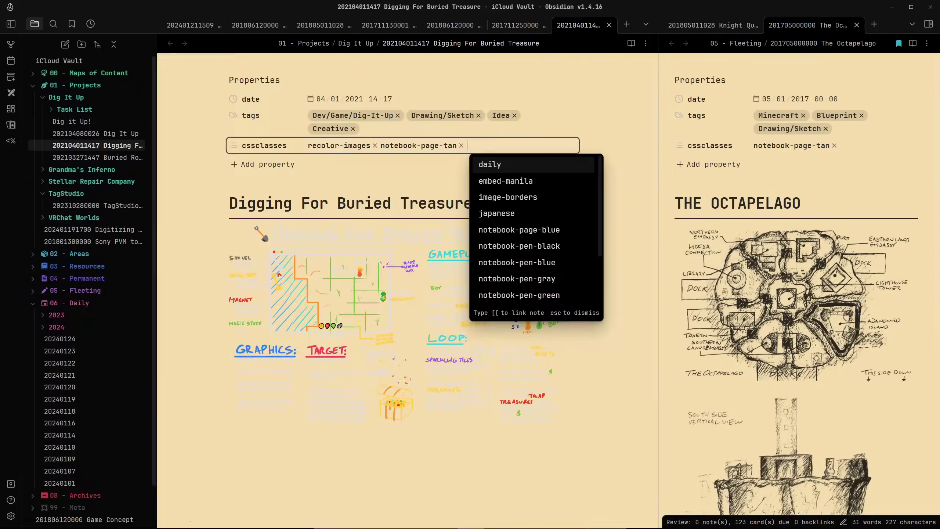
Add the notebook-pen-red class to the Digging For Buried Treasure note's cssclasses
type("reco")
key("BackSpace")
key("BackSpace")
key("BackSpace")
key("BackSpace")
type("red")
key("Return")
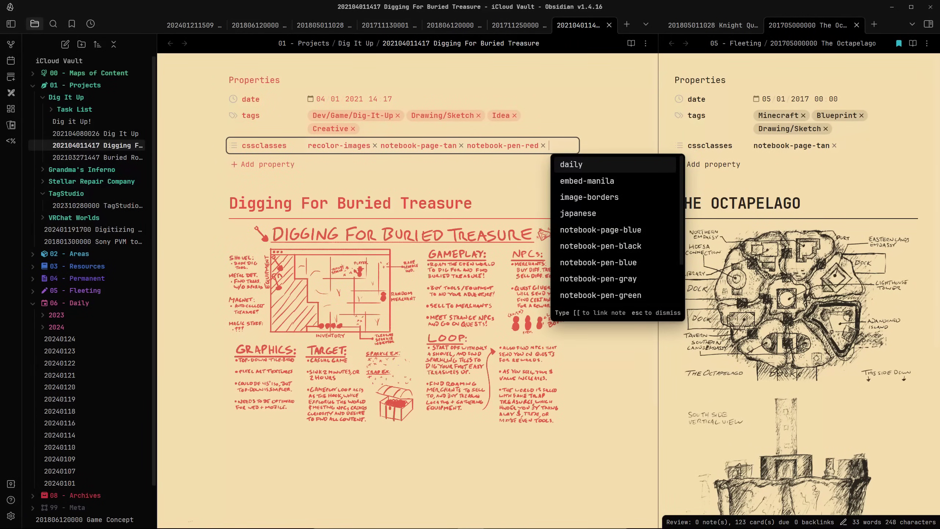
Replace the Digging For Buried Treasure note's red pen class with notebook-pen-black
key("BackSpace")
key("BackSpace")
key("Right")
type("black")
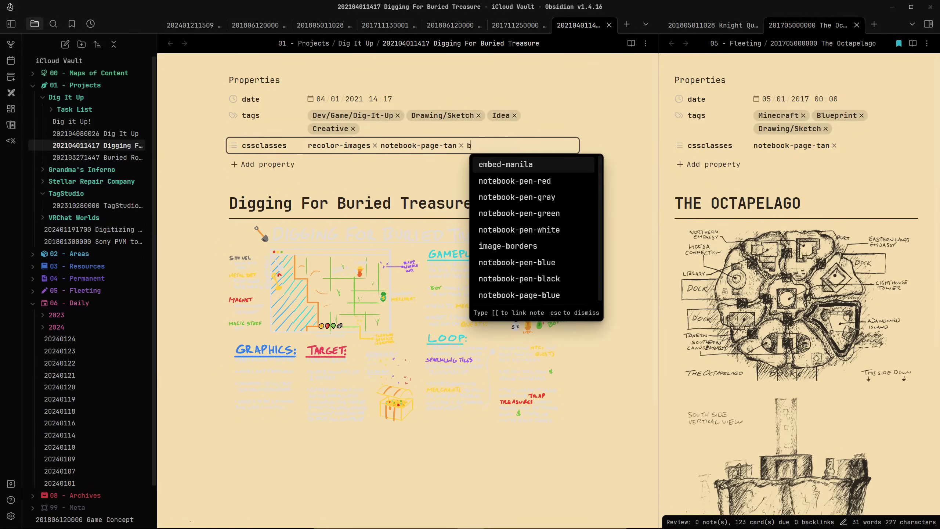
key("Return")
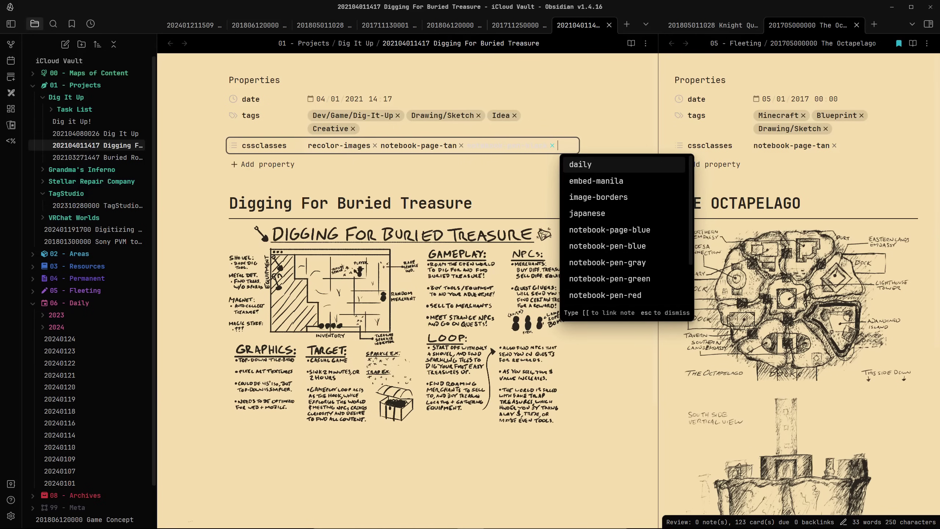
Replace the Digging For Buried Treasure note's black pen class with notebook-pen-green
key("BackSpace")
key("BackSpace")
type("green")
key("Return")
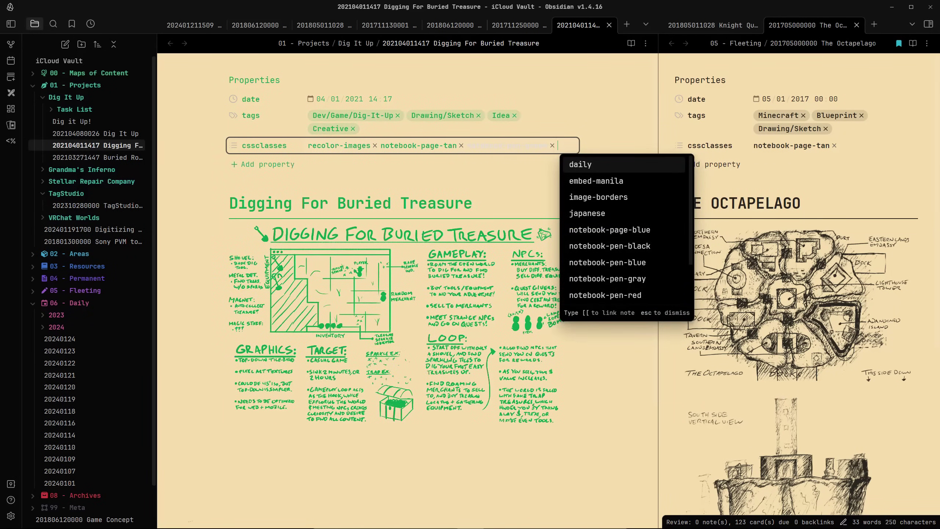
Set The Octapelago note's cssclasses to notebook-pen-blue, recolor-images and notebook-page-tan
left_click(867, 145)
key("BackSpace")
key("BackSpace")
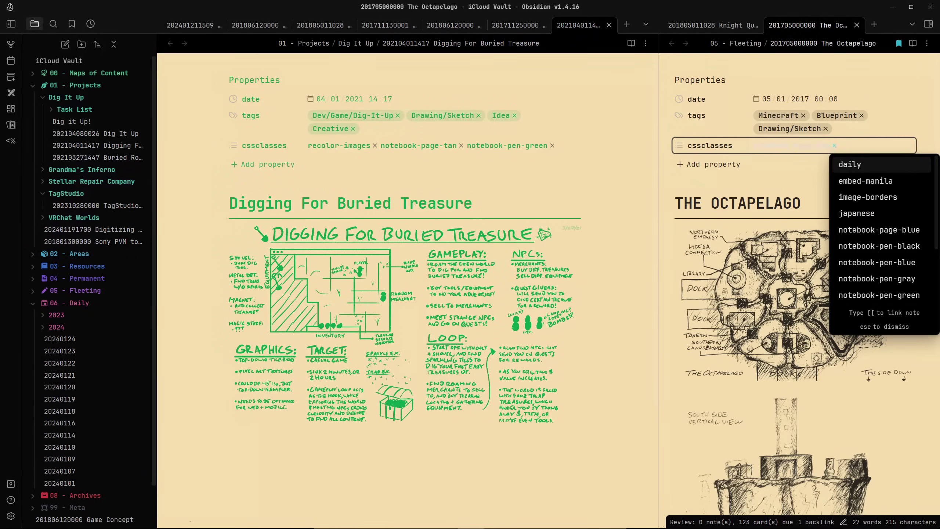
type("blu")
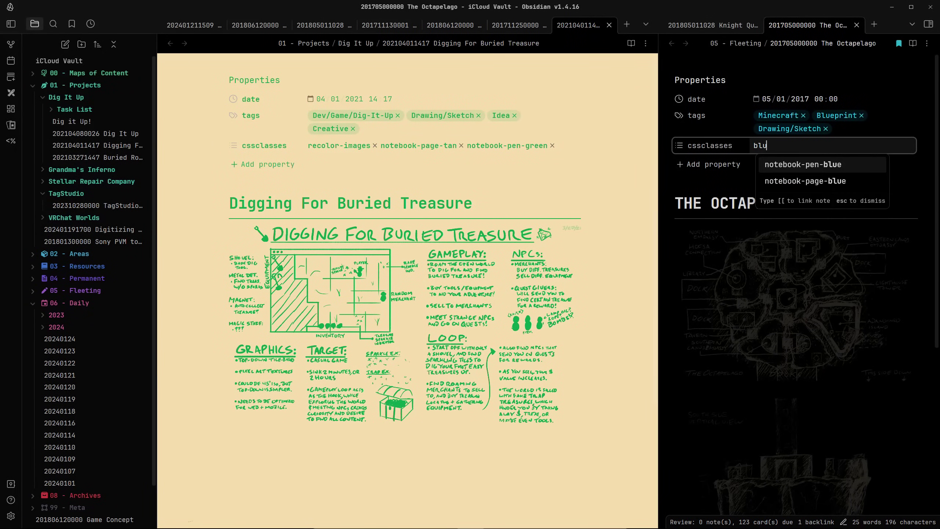
key("Return")
type("re")
key("Return")
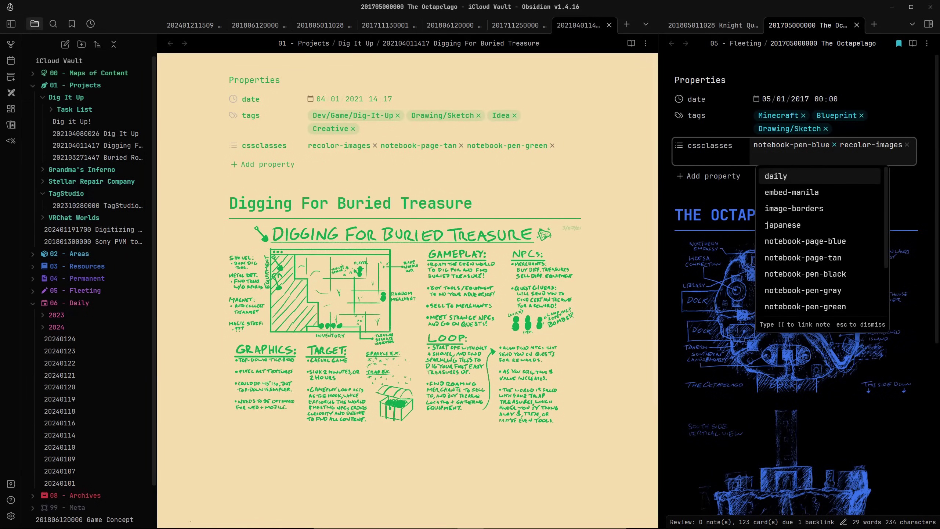
type("tan")
key("Return")
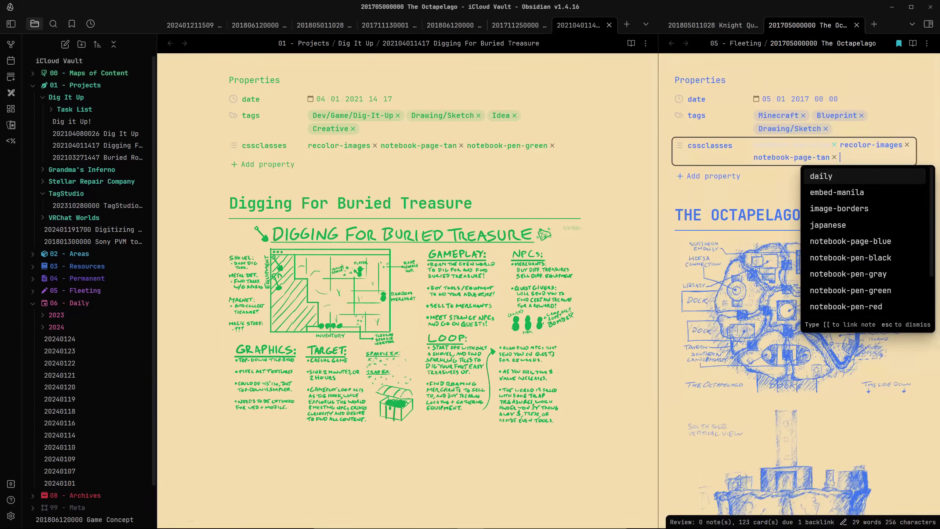
Remove notebook-pen-green, notebook-page-tan and recolor-images from the Digging For Buried Treasure note's cssclasses
left_click(552, 146)
left_click(462, 146)
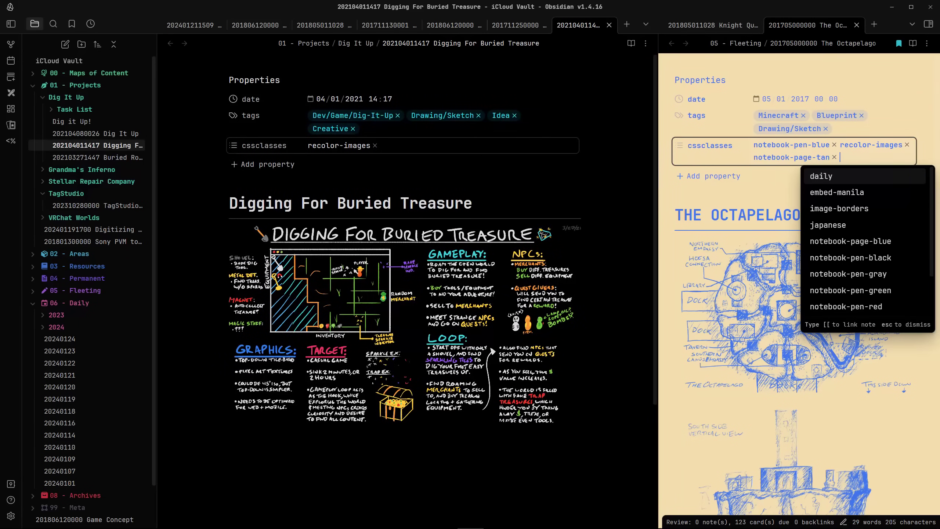
left_click(375, 145)
Clear all of The Octapelago note's cssclasses and add recolor-images
key("BackSpace")
key("BackSpace")
key("BackSpace")
key("BackSpace")
key("BackSpace")
key("BackSpace")
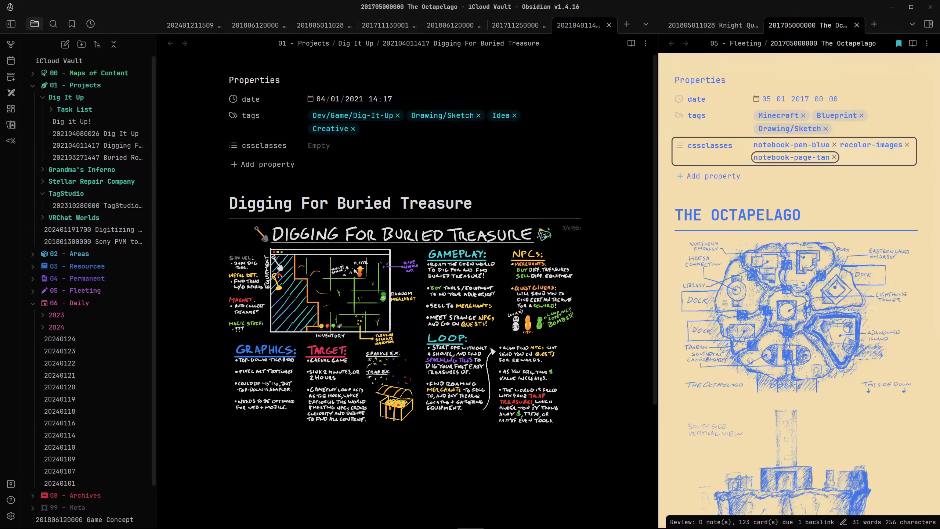
type("reco")
key("Return")
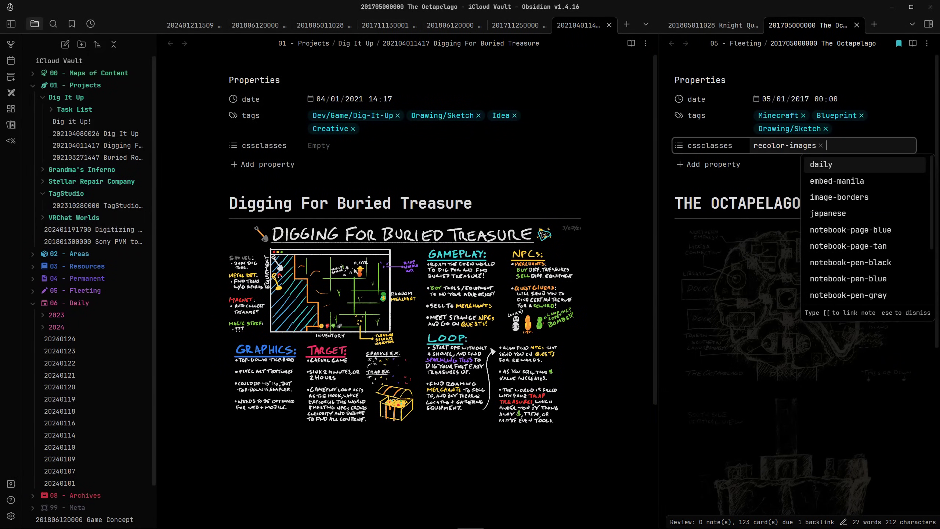
Add the notebook-page-blue and notebook-pen-white classes to The Octapelago note and look over its sketches
type("blue")
key("Down")
key("Return")
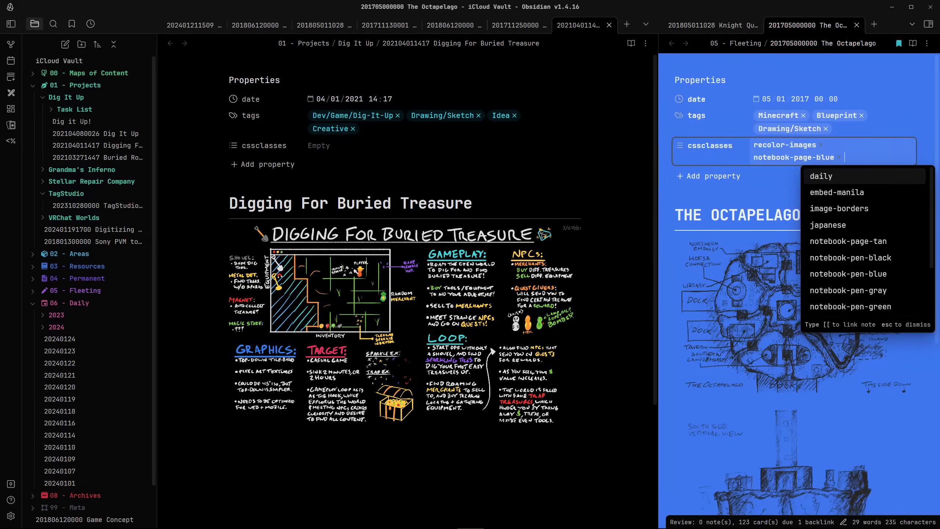
type("white")
key("Return")
left_click(702, 226)
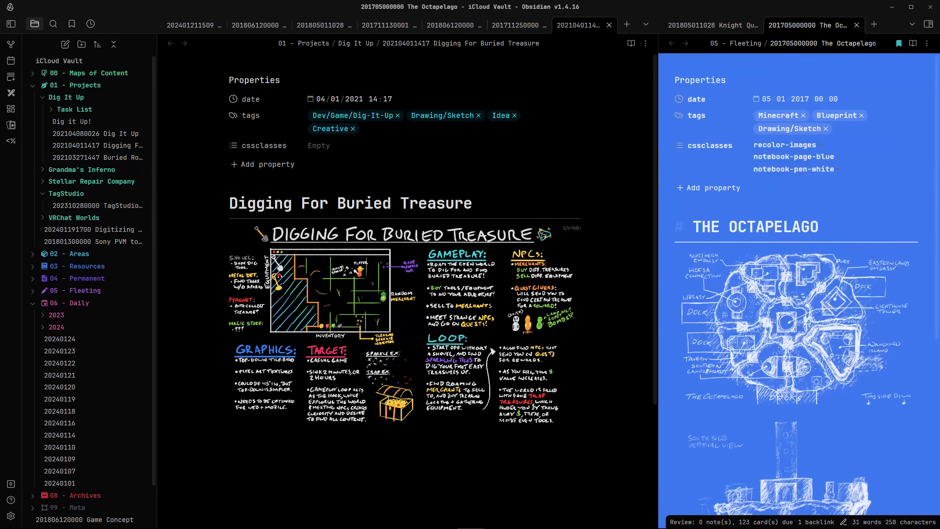
scroll(702, 227, "down", 4)
scroll(799, 281, "up", 2)
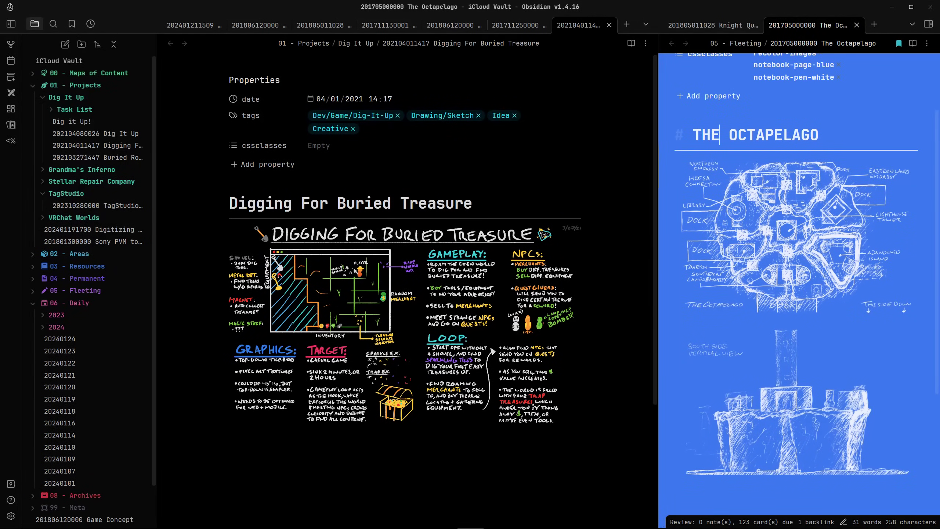
scroll(799, 281, "up", 2)
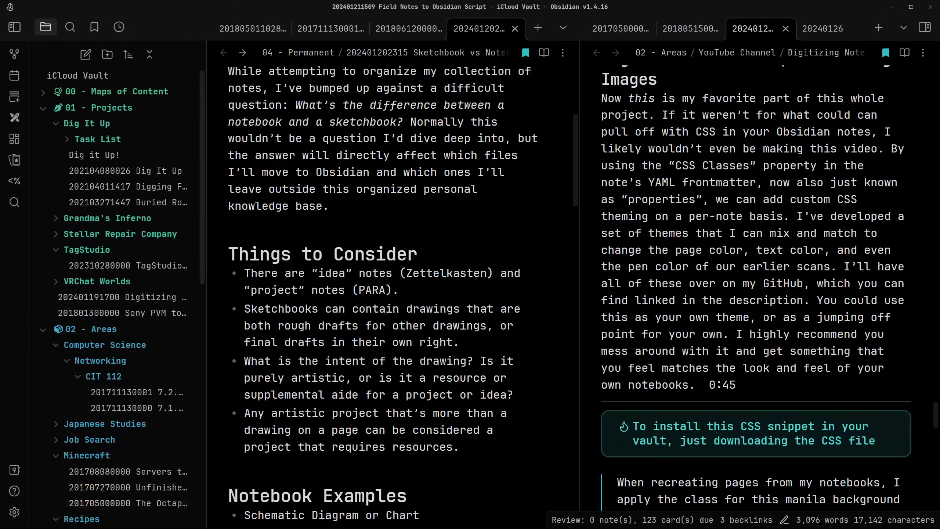
Open the vault's CSS snippets folder from the Appearance settings, look over its files and close it
left_click(14, 512)
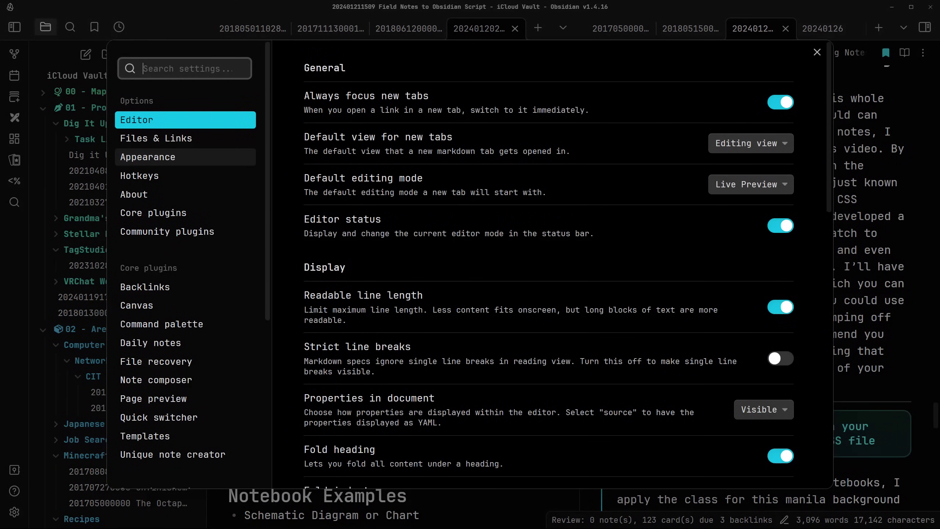
left_click(185, 157)
scroll(548, 263, "down", 15)
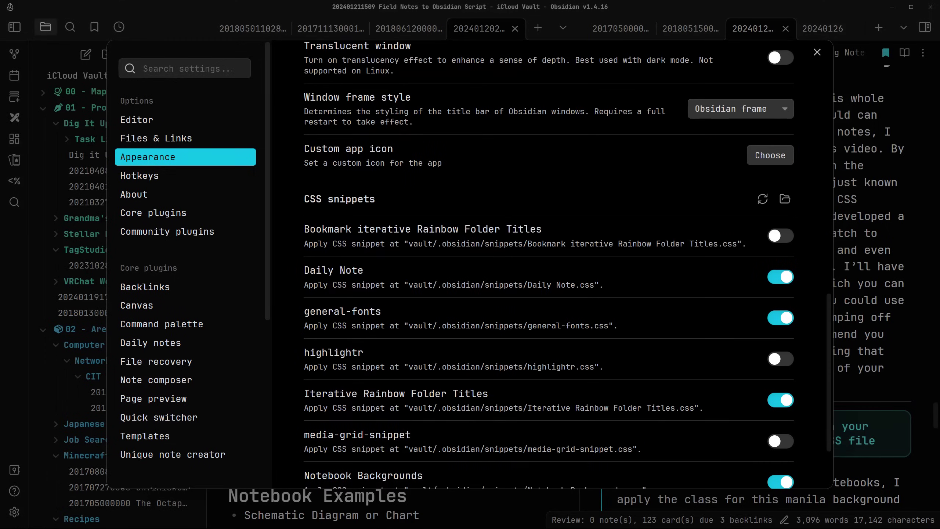
left_click(785, 199)
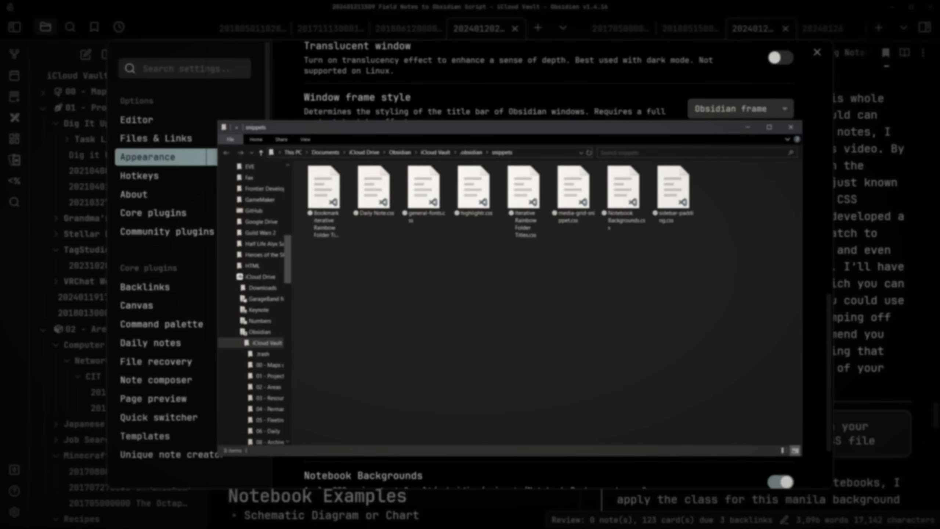
left_click(791, 127)
Switch the Notebook Backgrounds CSS snippet off and on again and reload the snippets
scroll(548, 263, "down", 3)
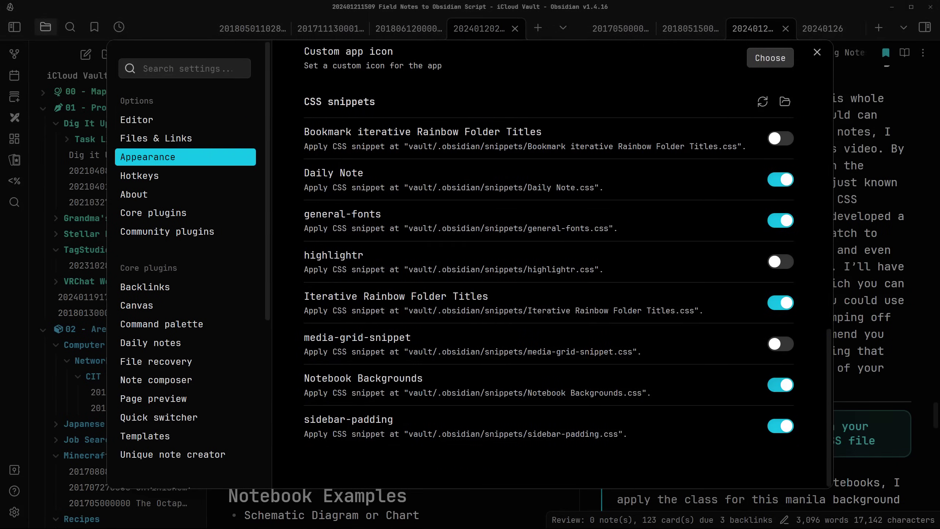
left_click(781, 385)
left_click(781, 385)
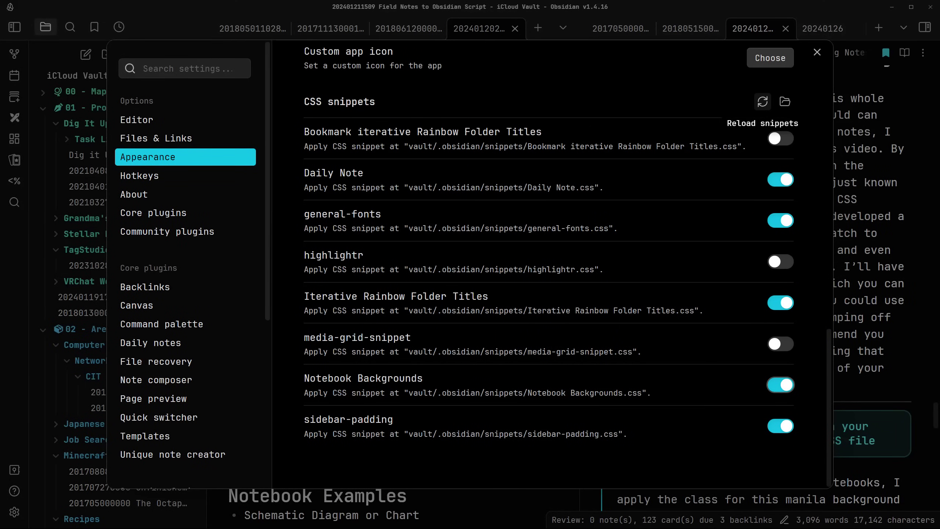
left_click(762, 101)
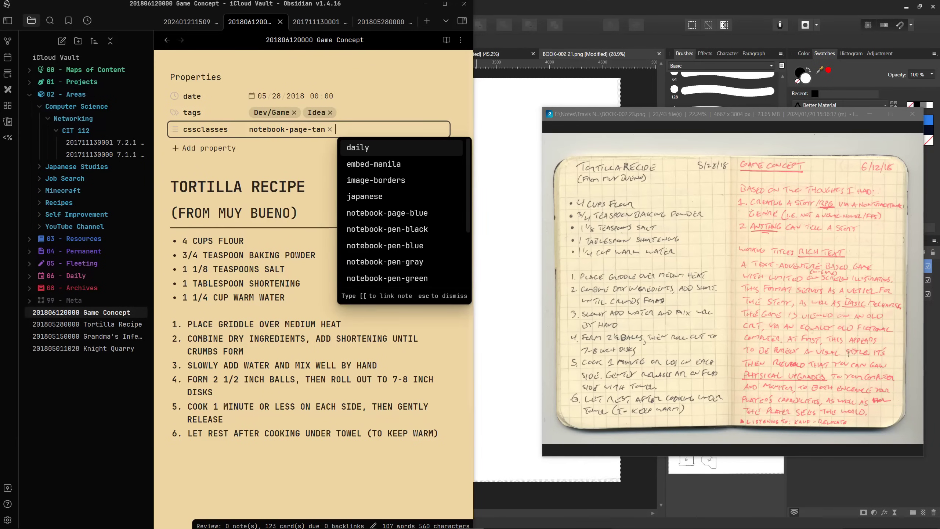
Add notebook-pen-red to the Game Concept note's cssclasses
type("red")
key("Return")
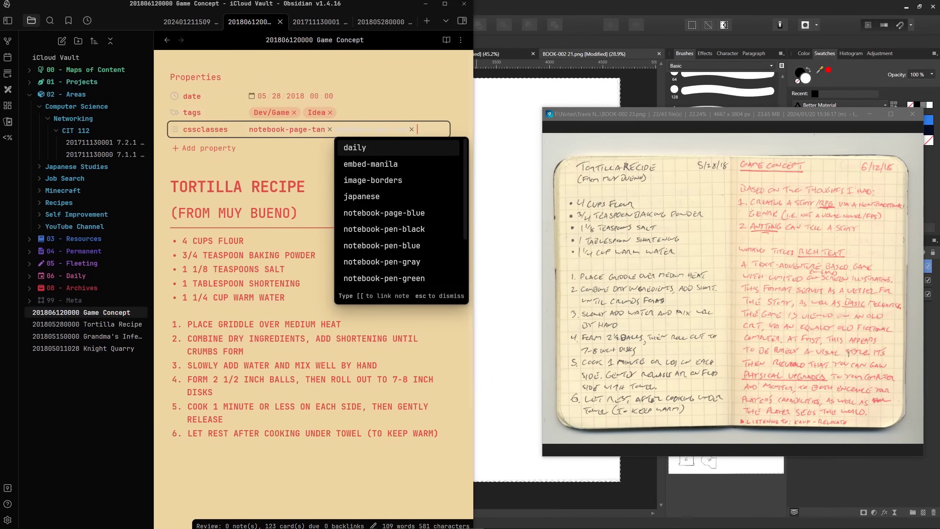
key("Escape")
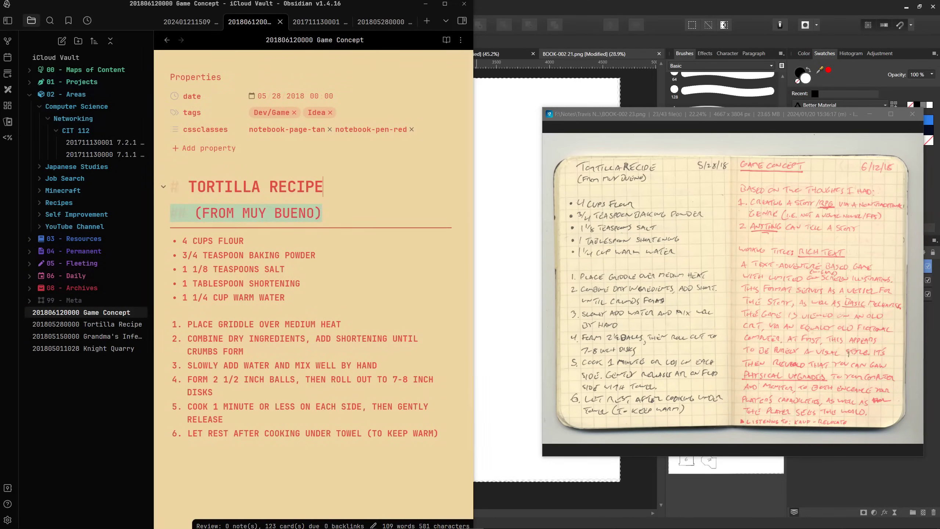
Delete the "(FROM MUY BUENO)" subheading and start overwriting the "TORTILLA RECIPE" heading with text beginning with "G"
key("BackSpace")
key("BackSpace")
key("BackSpace")
key("shift+Left")
key("shift+Left")
key("shift+Left")
key("shift+Left")
key("shift+Left")
key("shift+Left")
key("shift+Left")
key("shift+Left")
key("shift+Left")
key("shift+Left")
key("shift+Left")
key("shift+Left")
key("shift+Left")
key("shift+Left")
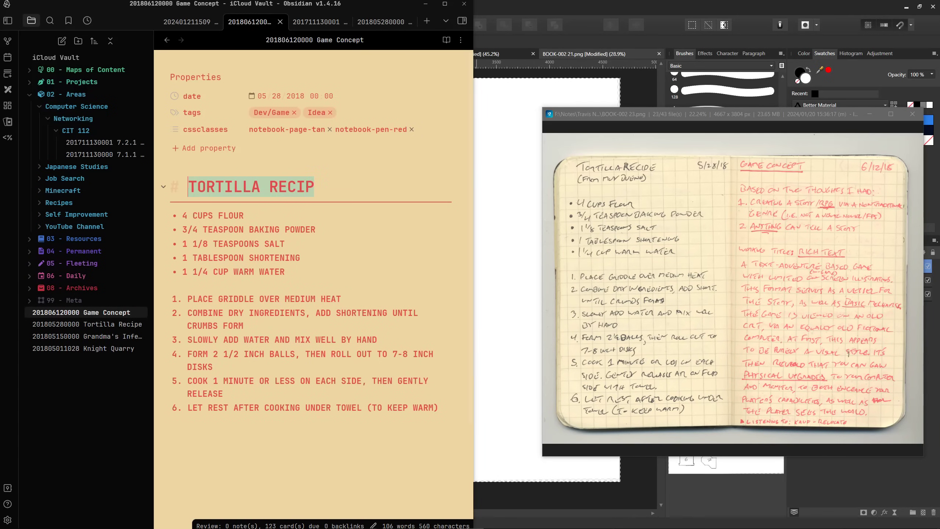
type("G")
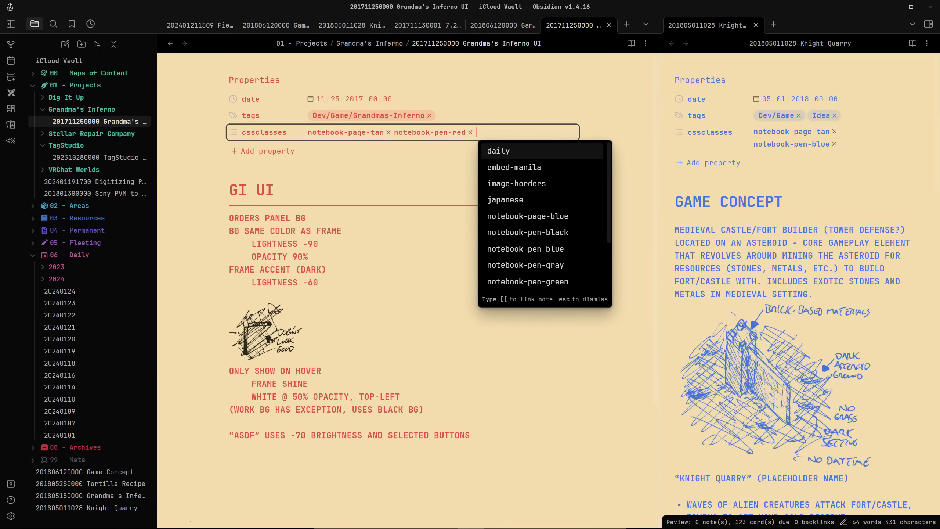
Add recolor-images to the Grandma's Inferno UI note's cssclasses and replace notebook-pen-red with notebook-pen-green
type("red")
key("Return")
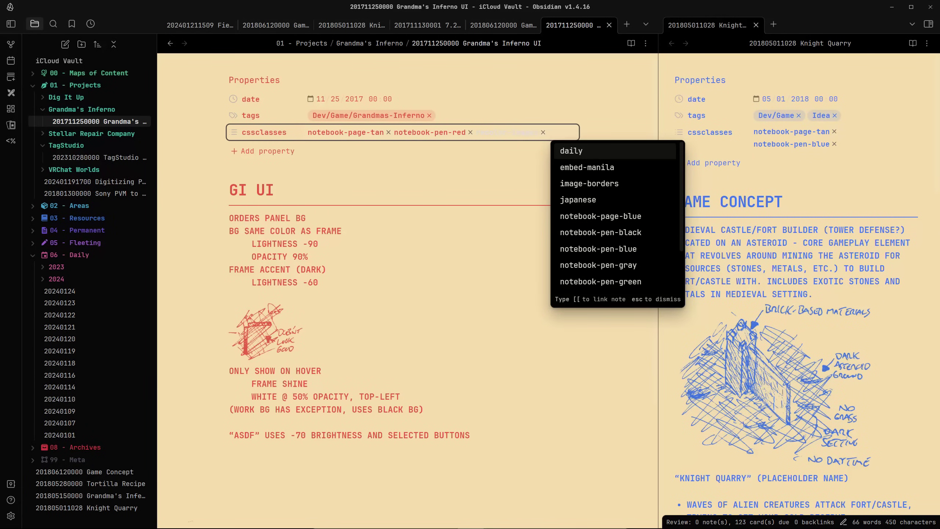
key("Left")
key("BackSpace")
type("green")
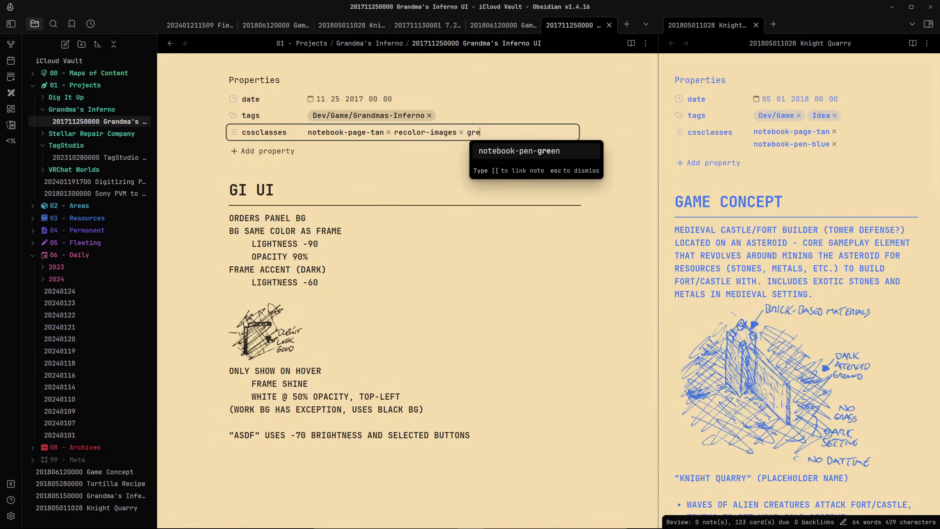
key("Return")
Replace notebook-pen-green and notebook-page-tan in the Grandma's Inferno UI note's cssclasses with notebook-pen-white and notebook-page-blue
key("BackSpace")
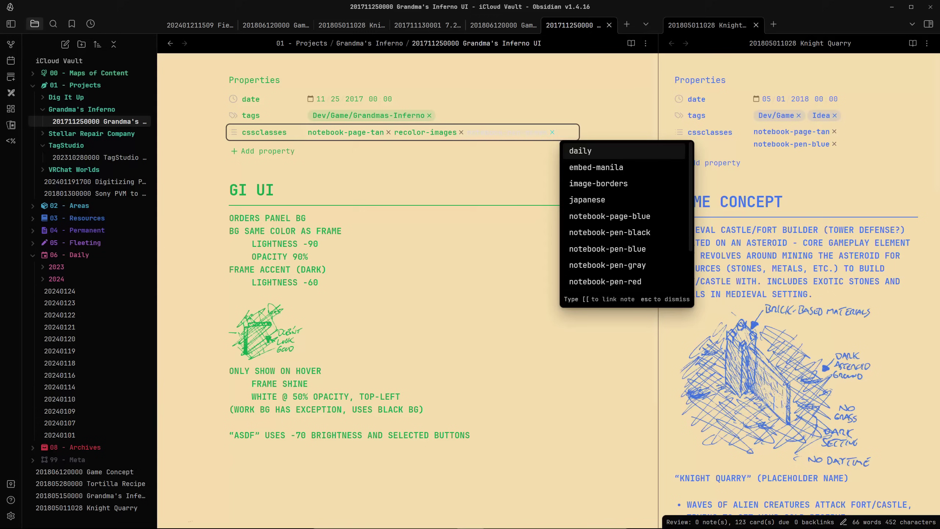
left_click(388, 132)
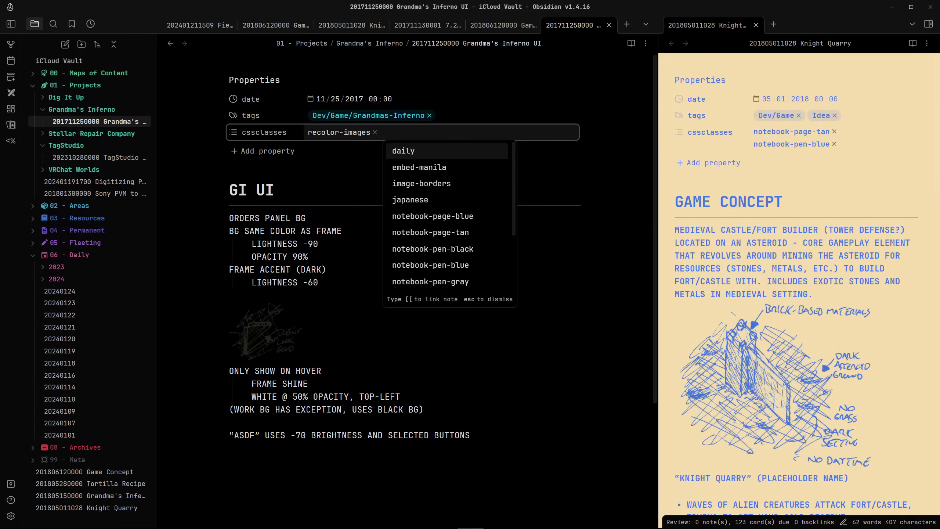
type("white")
key("Return")
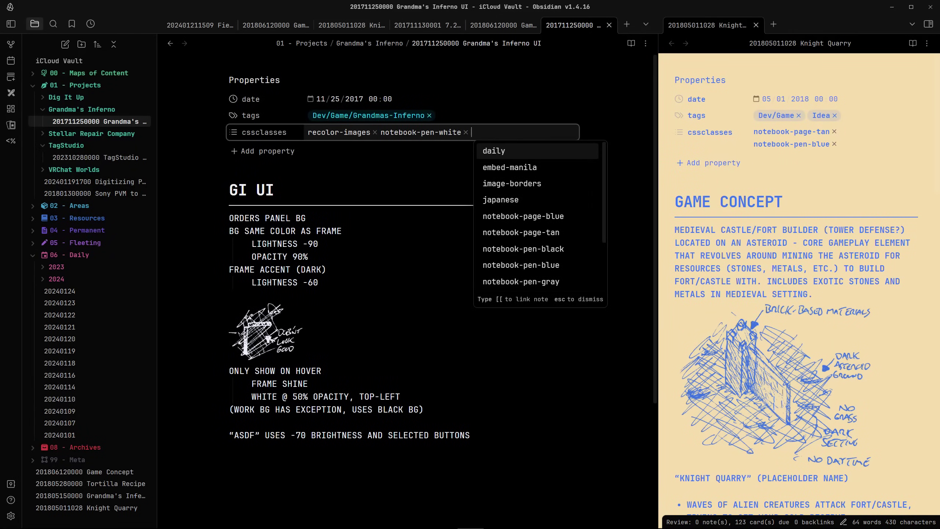
type("blue")
key("Return")
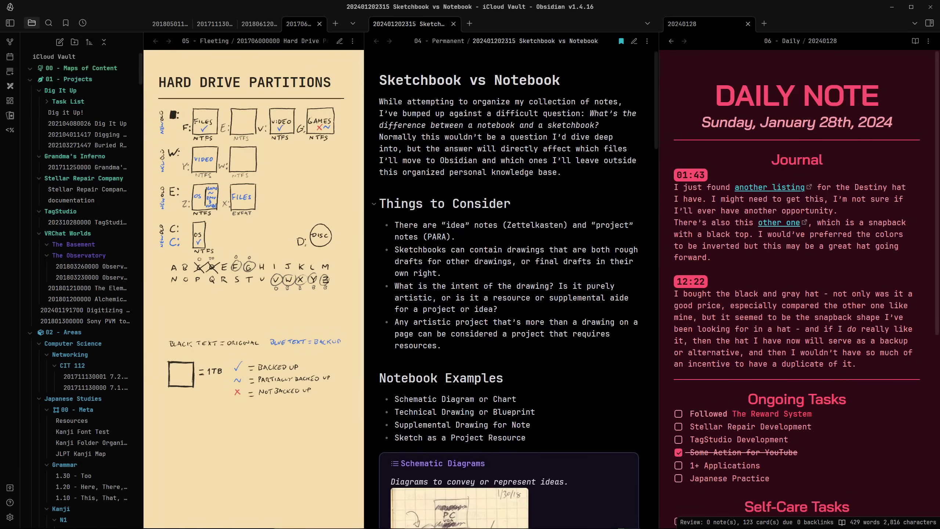
scroll(509, 289, "down", 2)
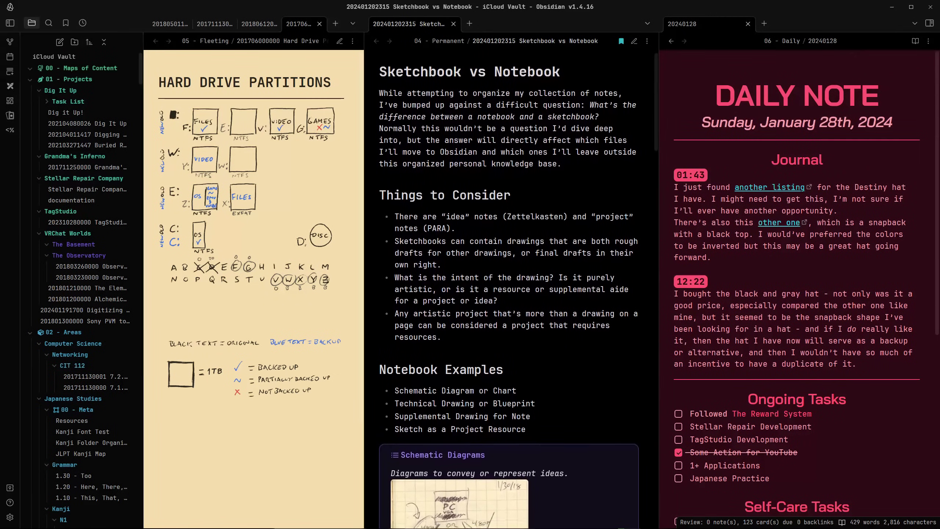
scroll(510, 289, "down", 3)
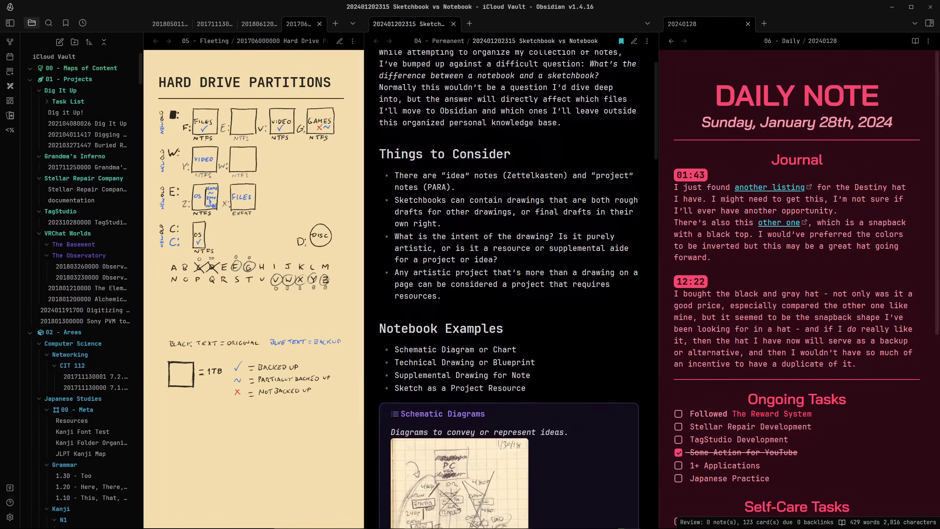
Finish transcribing the sentence "BUILDING SHOULD NOT BE COMPLEX AT ALL." in the Knight Quarry note's notebook-pen-red block
type("HOULD NOT")
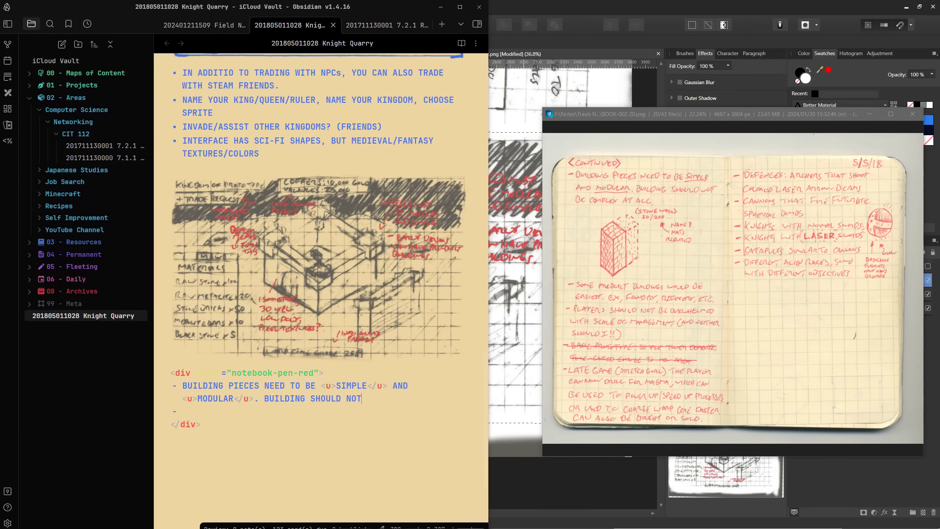
type(" BE COMPLEX AT ALL.")
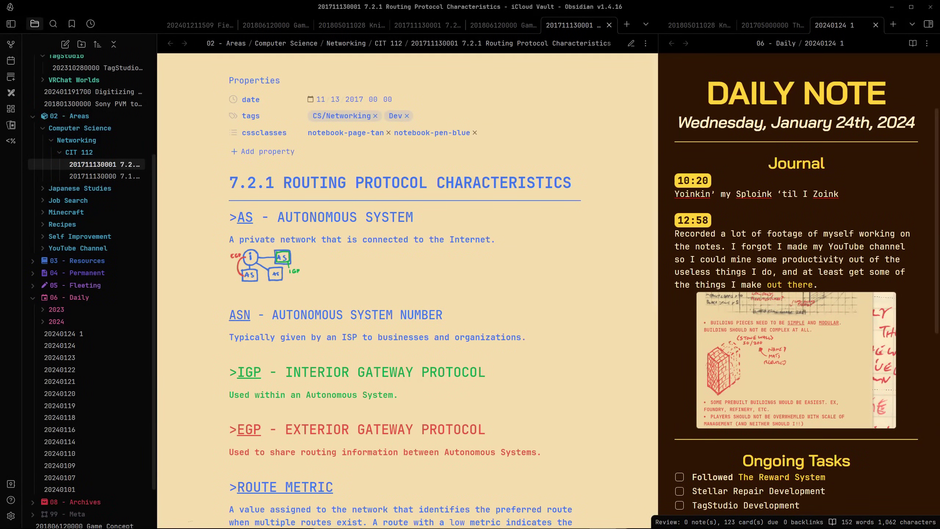
Remove notebook-pen-blue from the 7.2.1 Routing Protocol Characteristics note's cssclasses and add it back
scroll(407, 292, "down", 4)
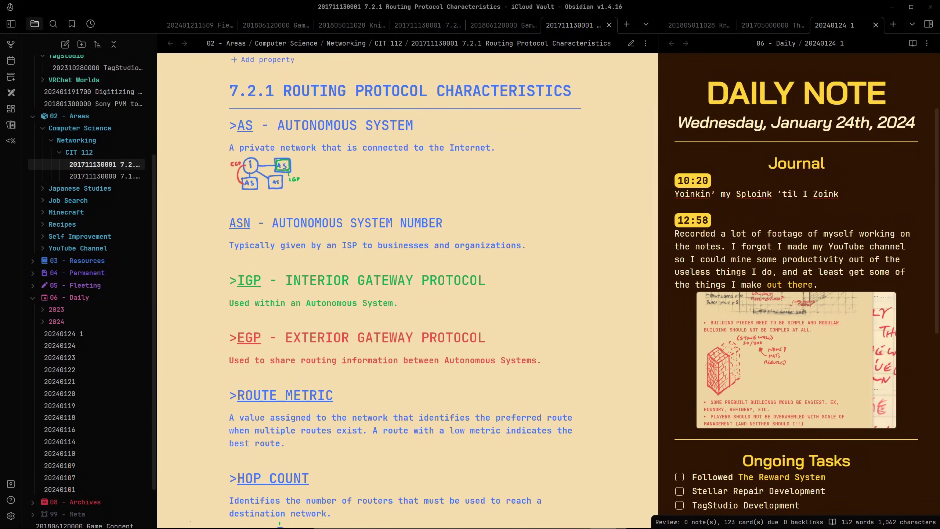
scroll(407, 292, "up", 4)
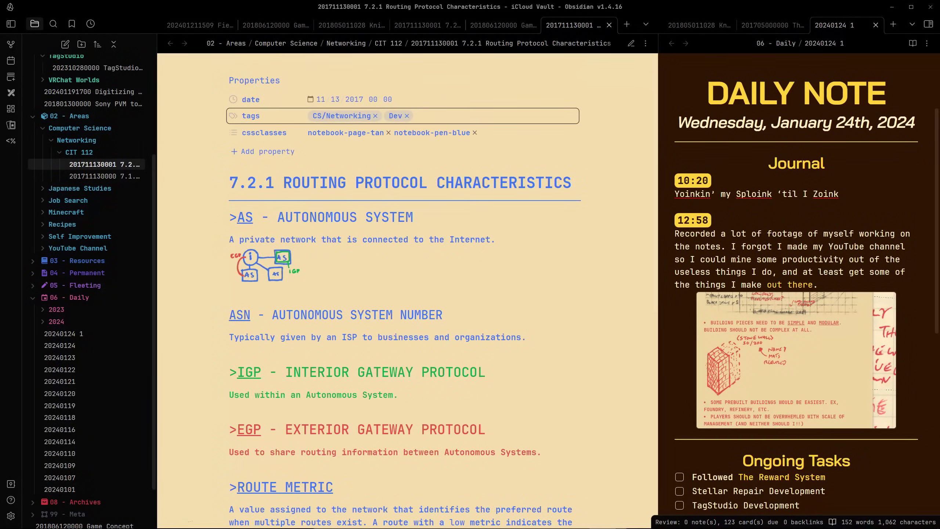
left_click(444, 133)
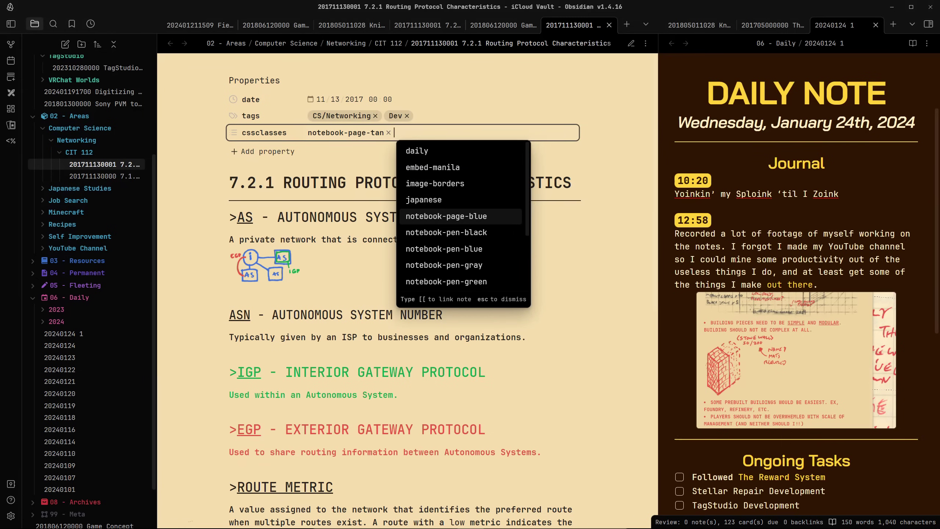
scroll(444, 326, "down", 1)
key("Down")
key("Down")
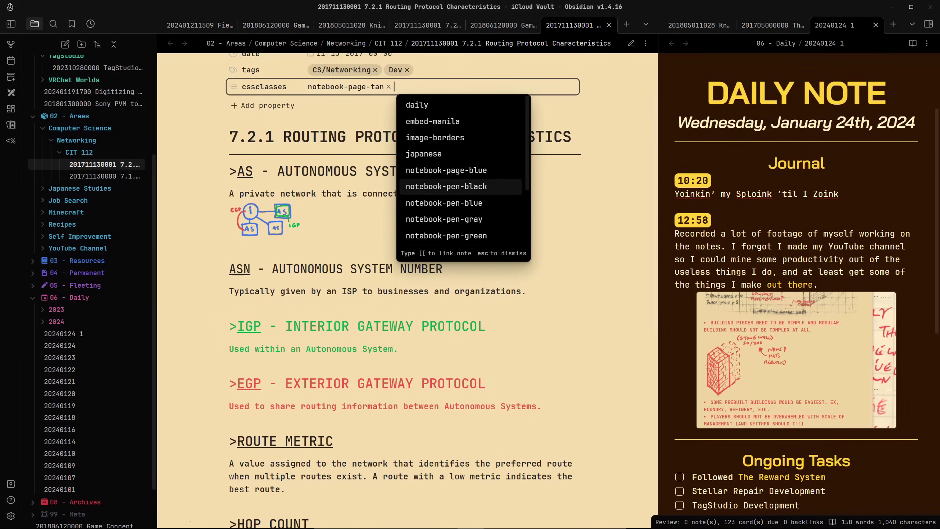
key("Up")
key("Down")
key("Return")
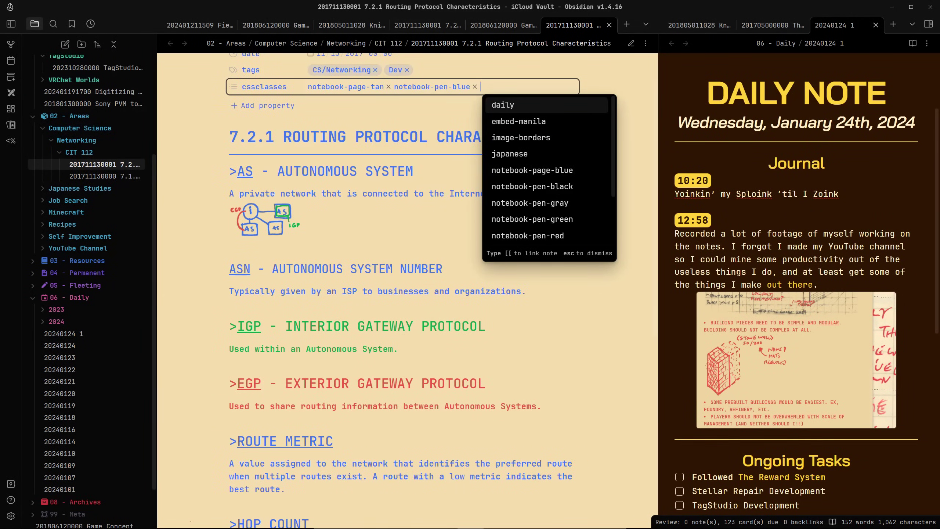
Add recolor-images to the 7.2.1 note's cssclasses, look over its diagrams, and remove the class again
type("recolor")
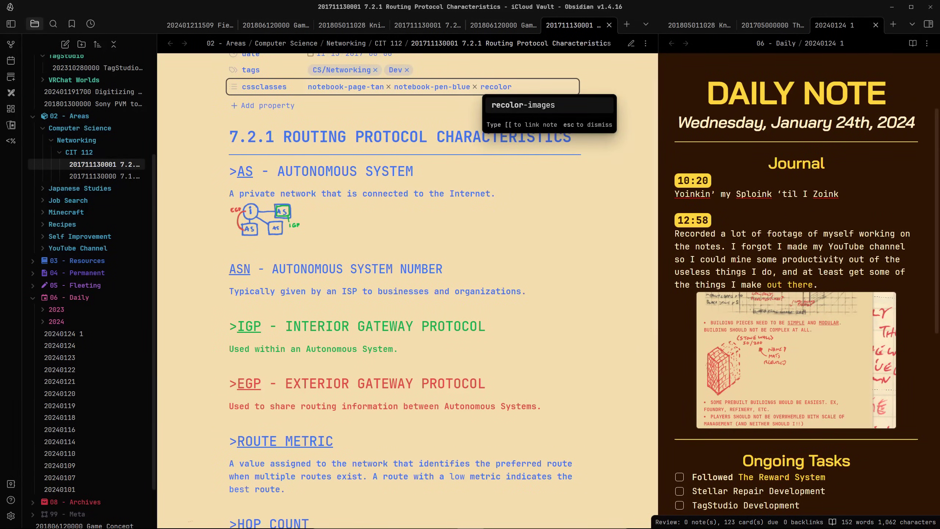
key("Return")
scroll(407, 296, "down", 4)
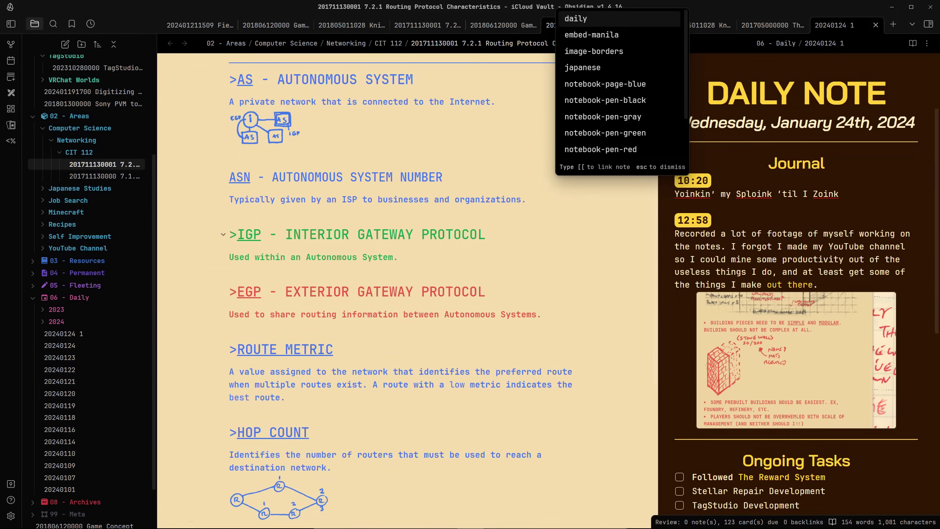
scroll(408, 296, "up", 5)
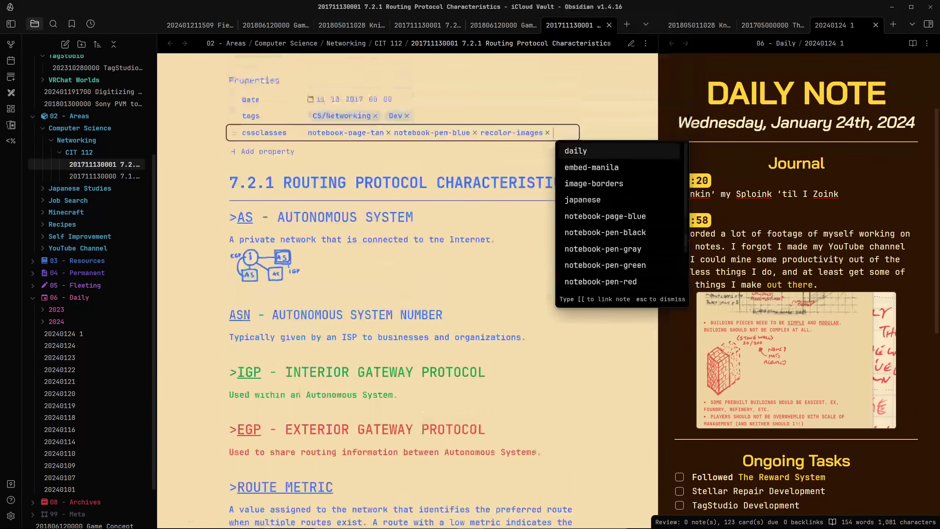
key("BackSpace")
scroll(407, 297, "down", 4)
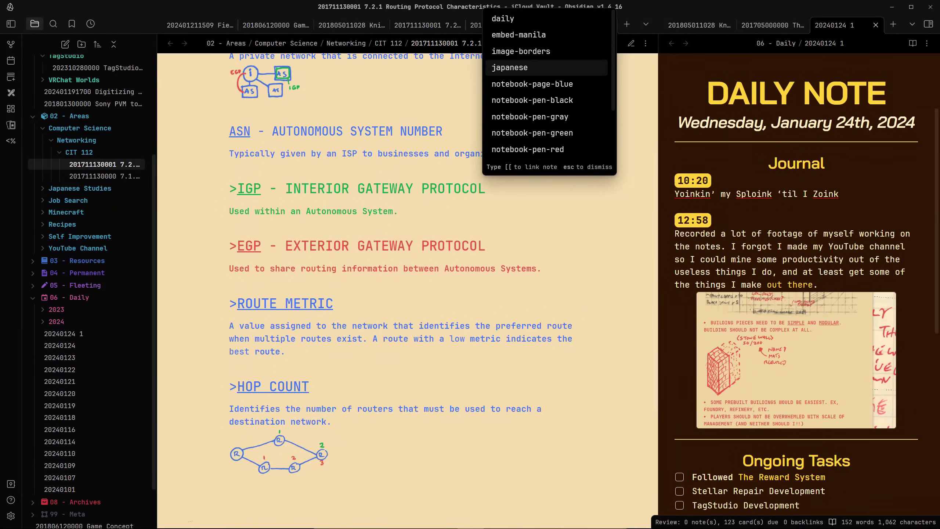
scroll(407, 296, "up", 4)
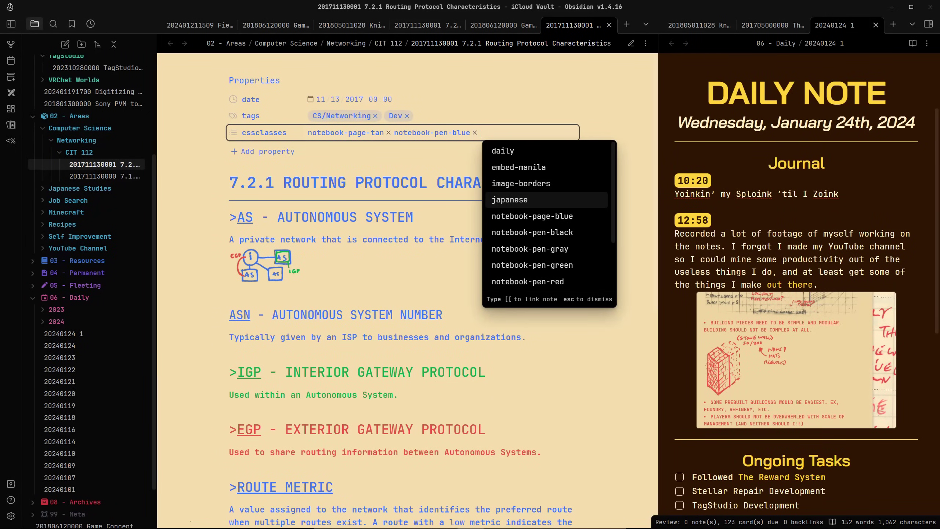
Show the 7.2.1 Routing Protocol Characteristics note in source mode and open the 7.1.1 Routing note
left_click(833, 522)
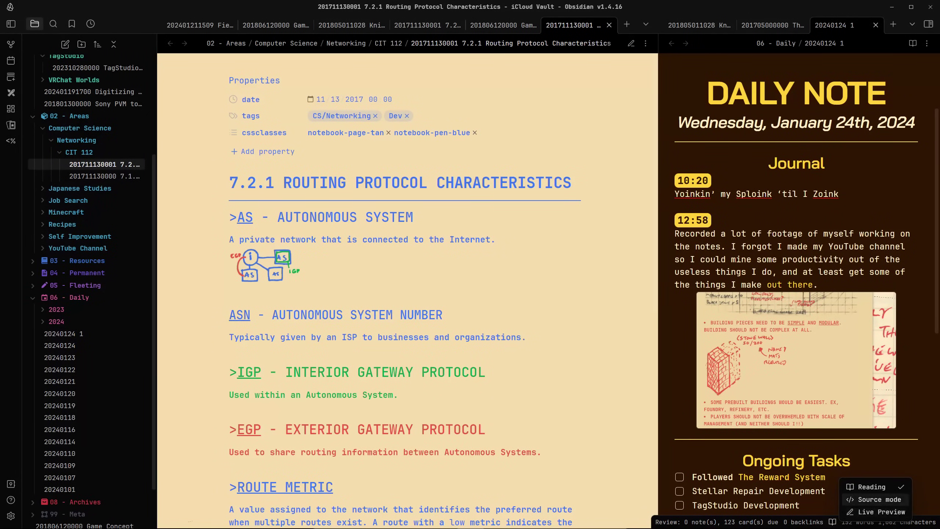
left_click(874, 500)
scroll(408, 296, "down", 2)
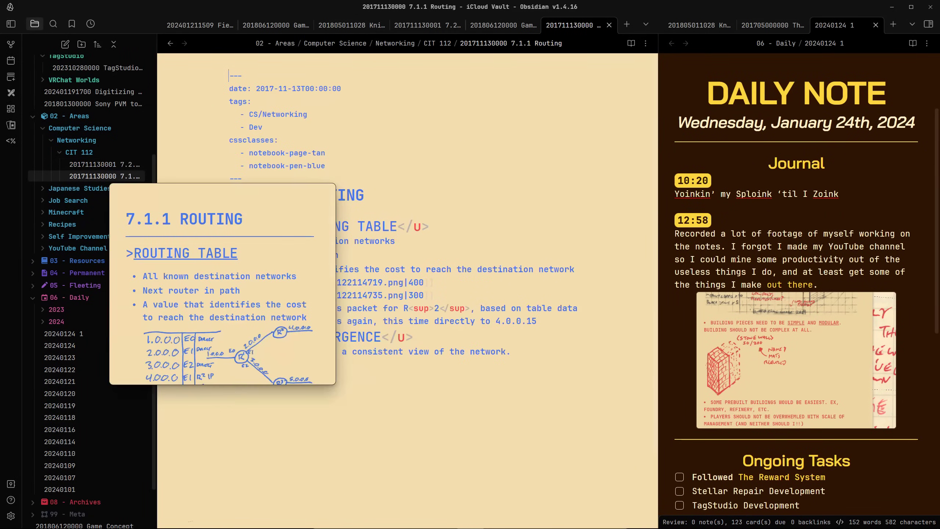
left_click(100, 176)
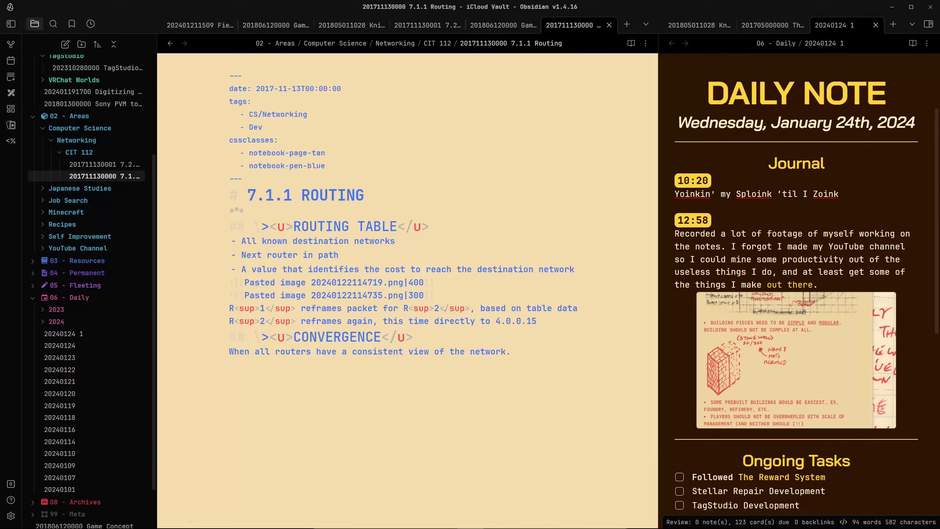
Switch the 7.1.1 Routing note to Live Preview and remove notebook-pen-blue from its cssclasses
left_click(844, 522)
left_click(883, 511)
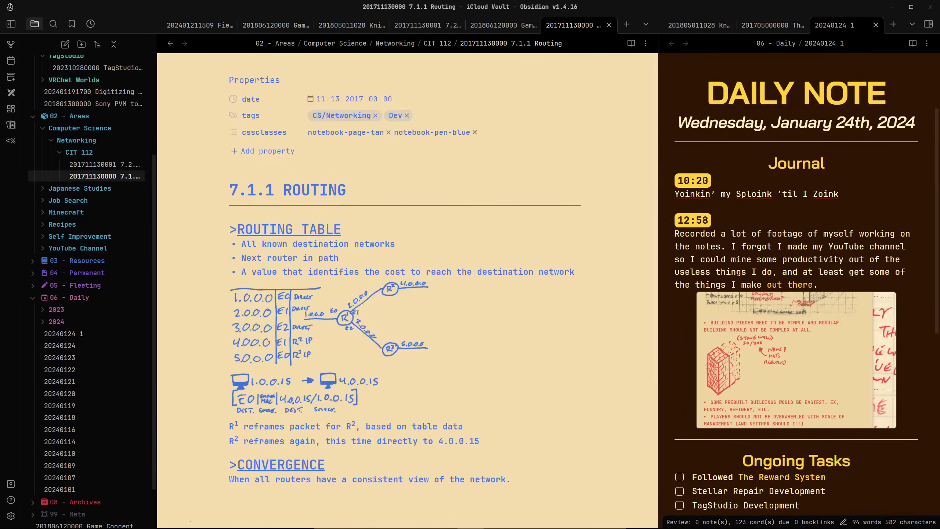
left_click(475, 132)
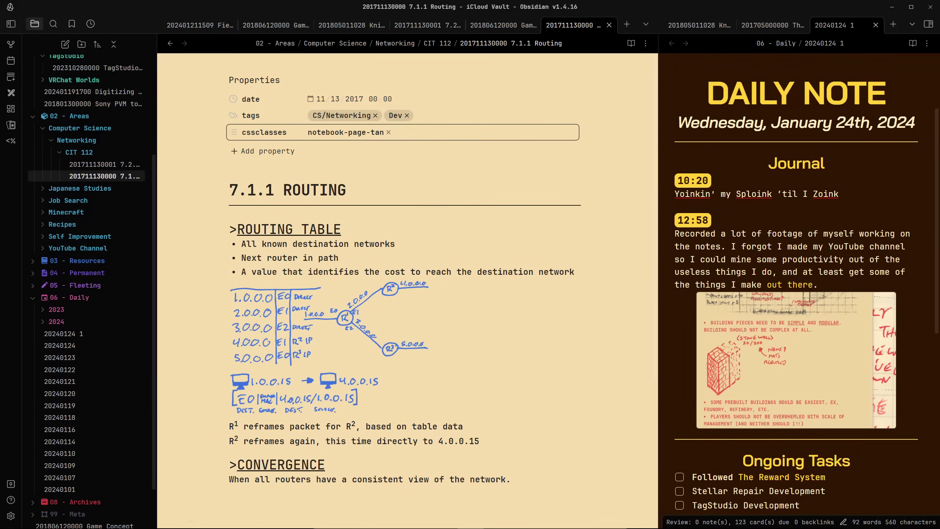
Add notebook-pen-red and recolor-images to the 7.1.1 Routing note's cssclasses
type("r")
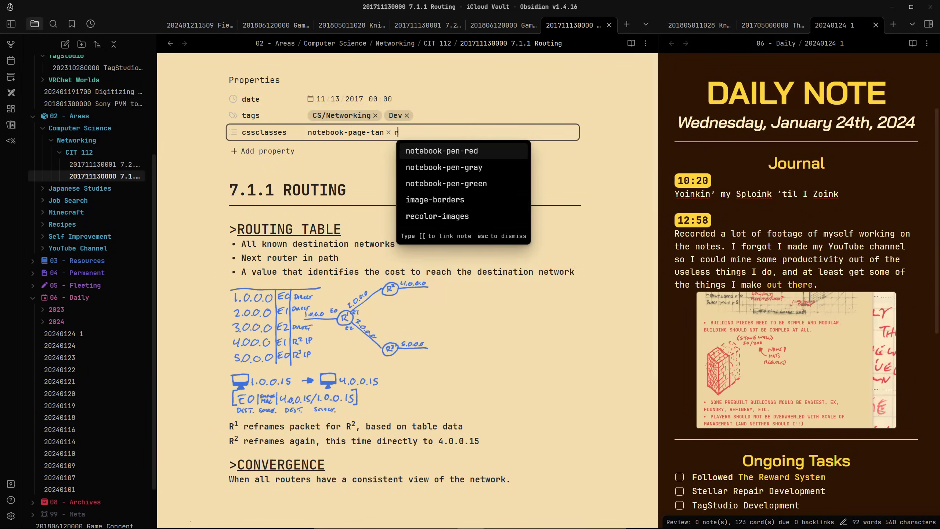
type("ed")
key("Return")
type("image")
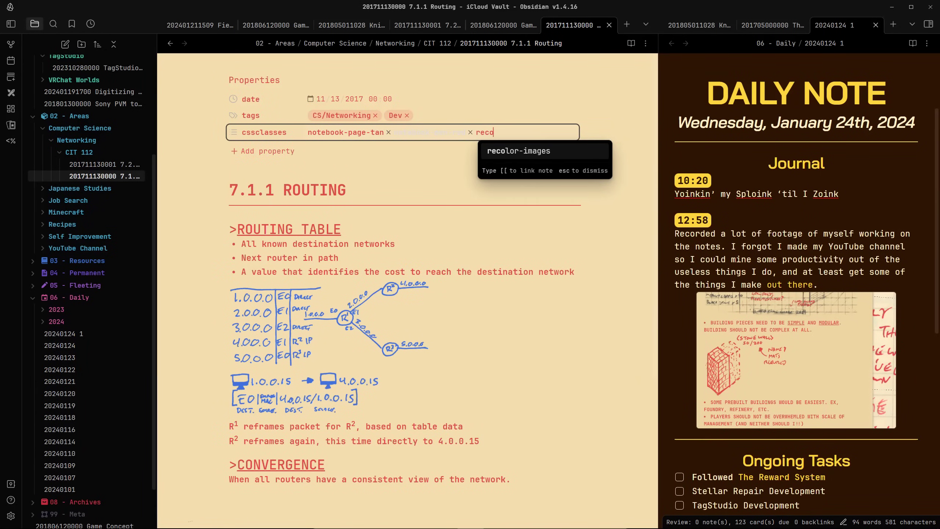
key("Return")
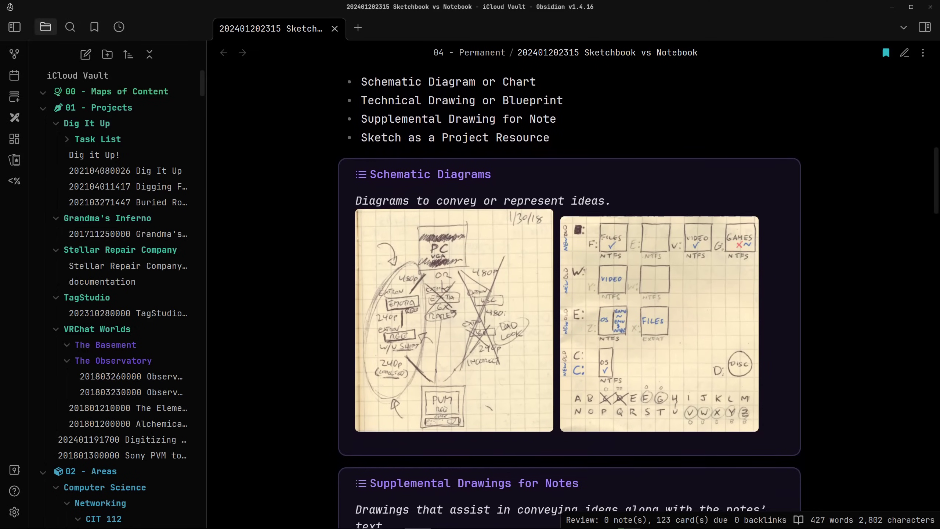
Look over the schematic diagrams and supplemental drawings among the notebook examples in the Sketchbook vs Notebook note
scroll(570, 297, "down", 3)
scroll(570, 297, "down", 3)
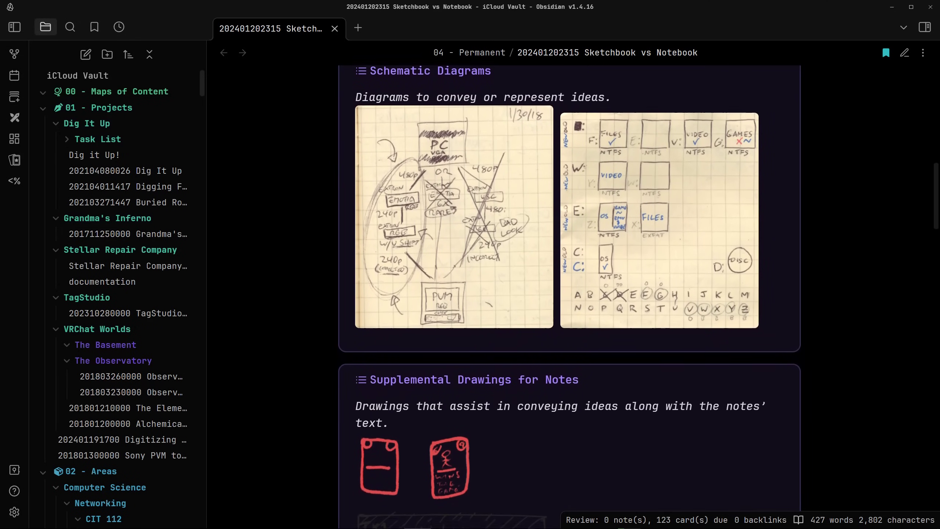
scroll(570, 296, "down", 3)
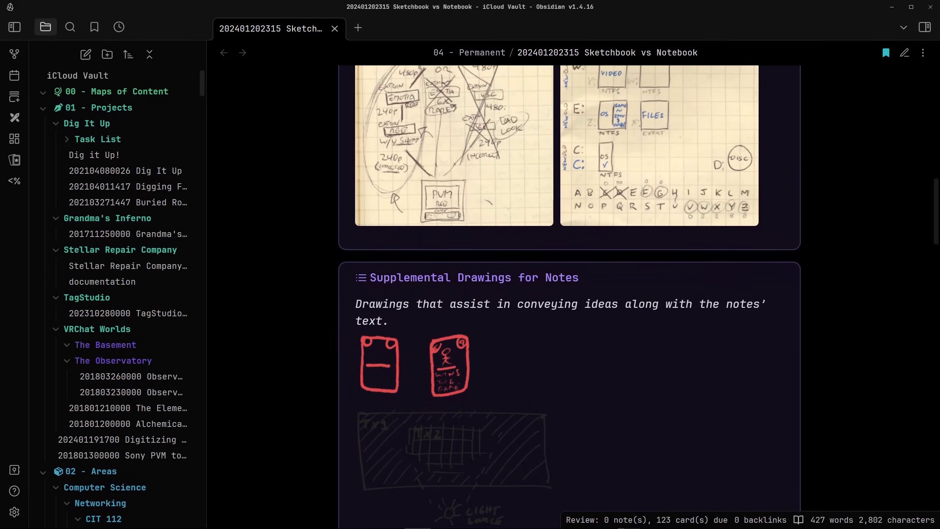
scroll(570, 297, "down", 1)
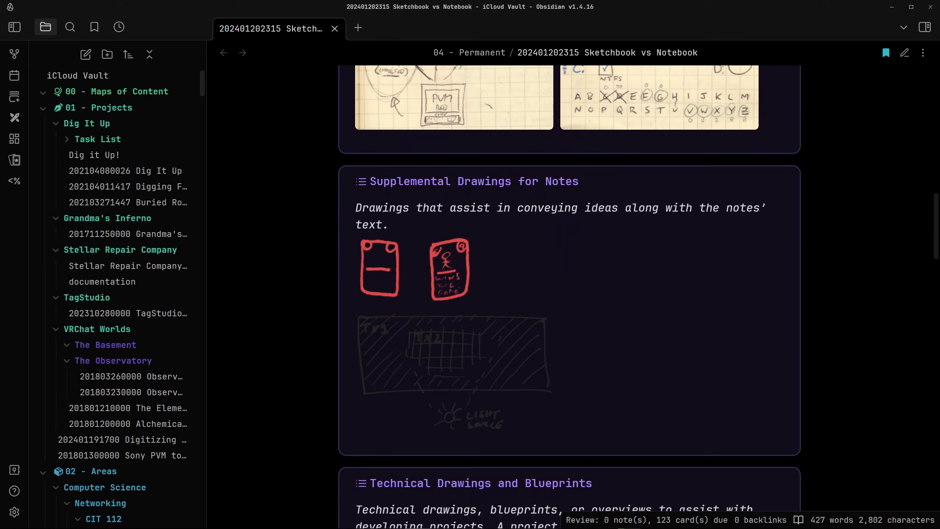
scroll(571, 296, "up", 10)
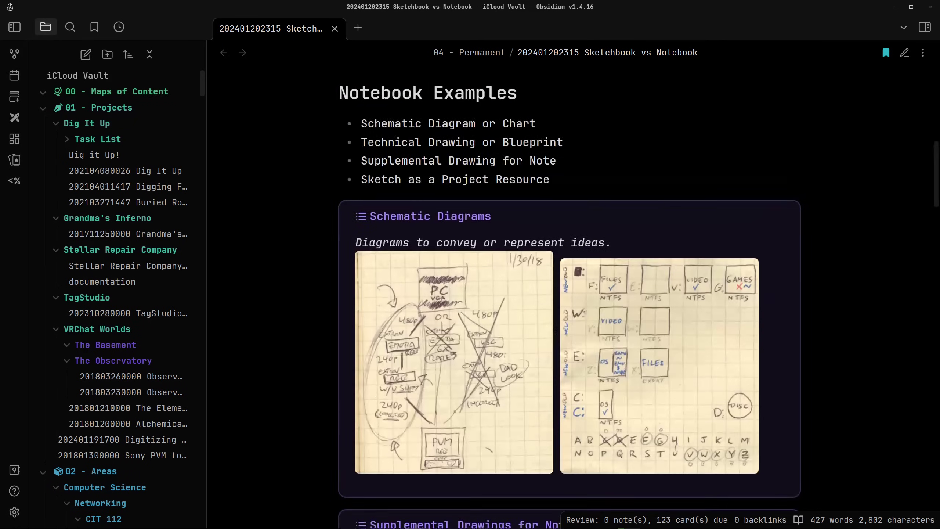
scroll(571, 296, "down", 10)
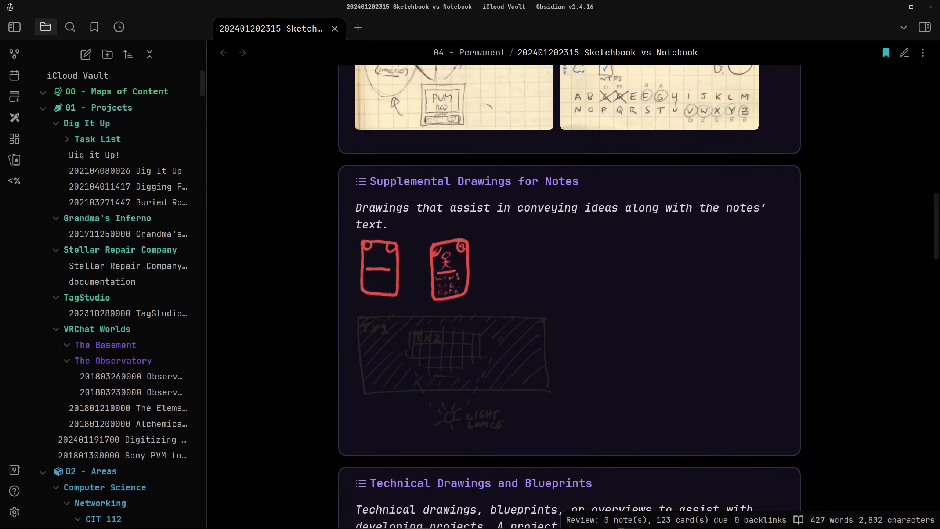
Add embed-manila to the empty cssclasses property of the Sketchbook vs Notebook note
scroll(570, 296, "up", 15)
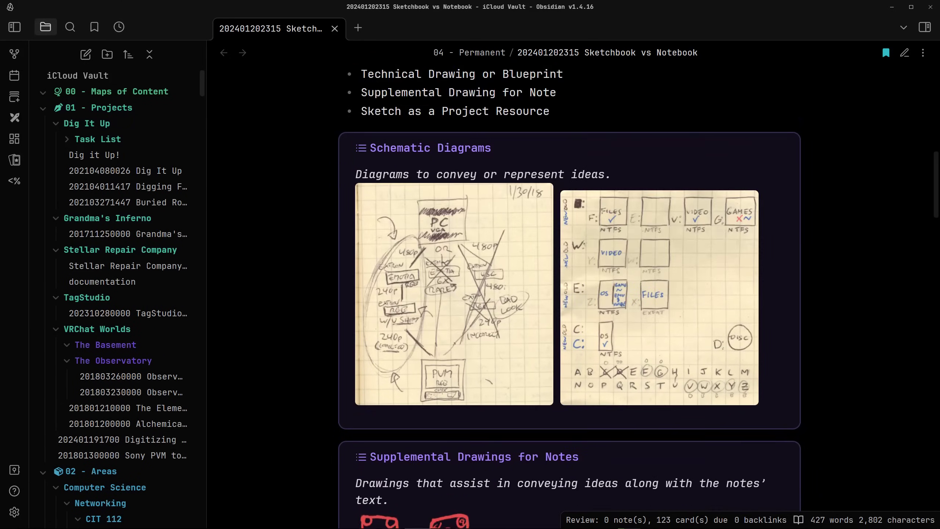
left_click(519, 165)
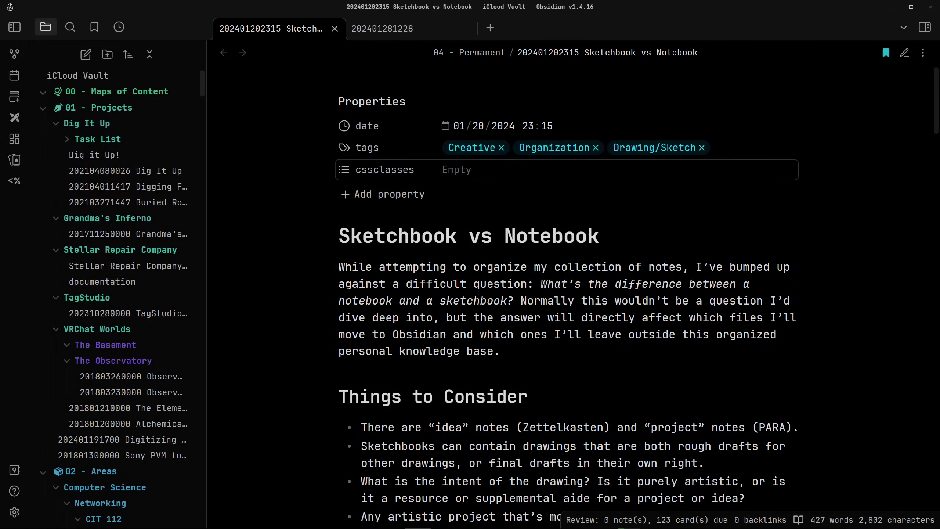
left_click(518, 169)
type("embed")
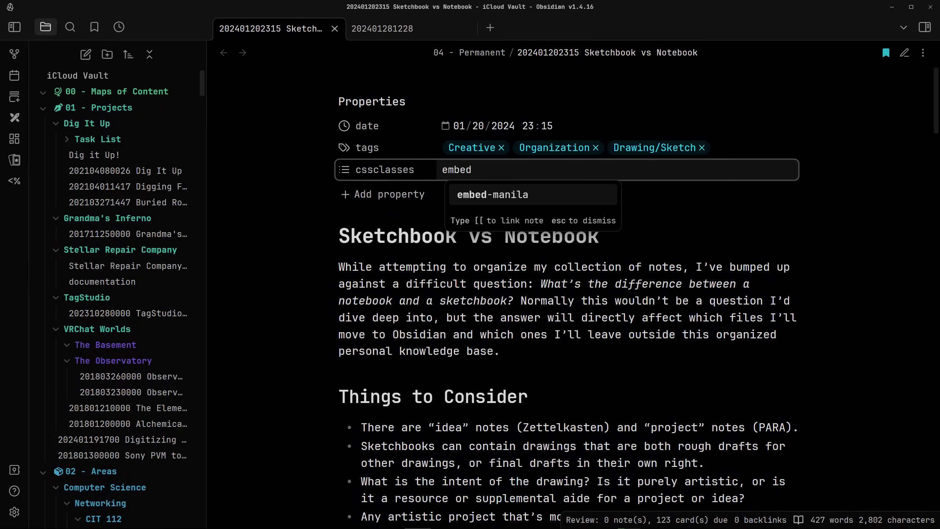
key("Return")
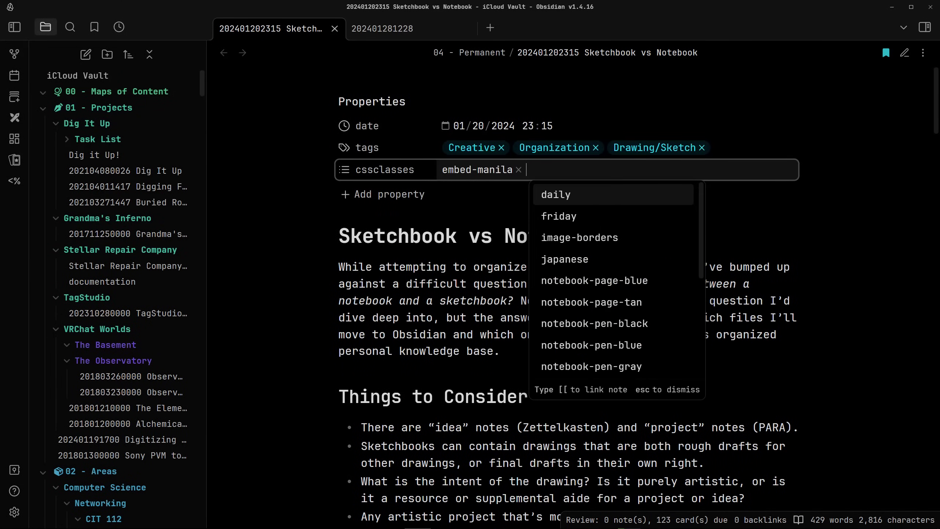
Check how the embed-manila class styles the embedded drawings in each example section of the Sketchbook vs Notebook note
scroll(569, 296, "down", 15)
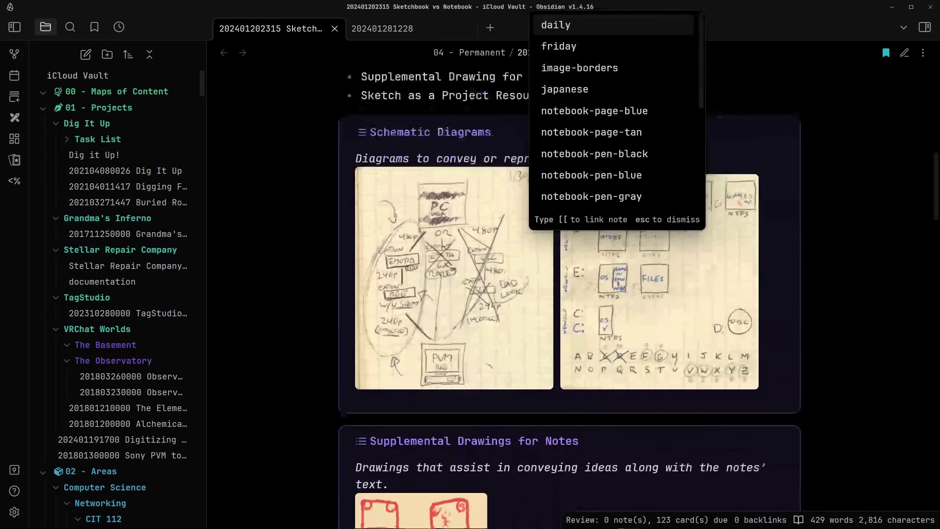
scroll(569, 297, "down", 5)
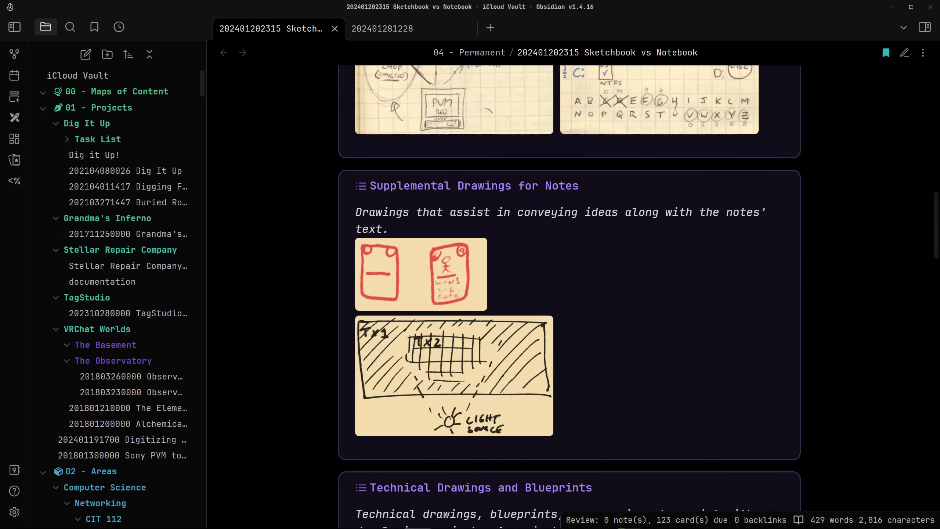
scroll(569, 296, "down", 20)
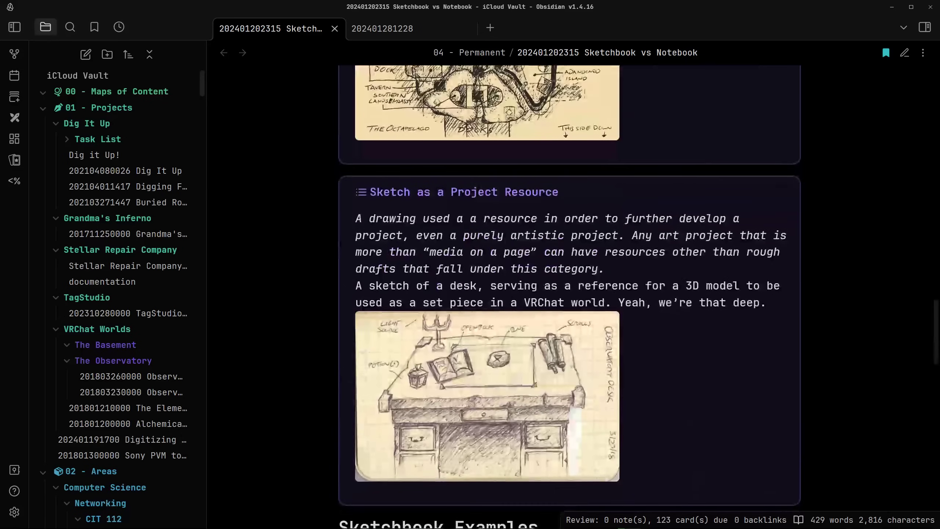
scroll(569, 296, "up", 15)
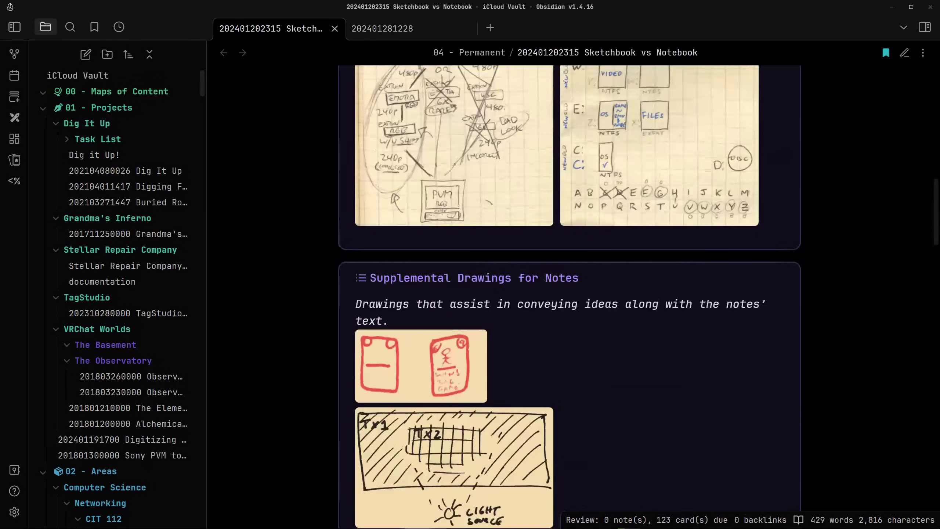
scroll(569, 296, "up", 15)
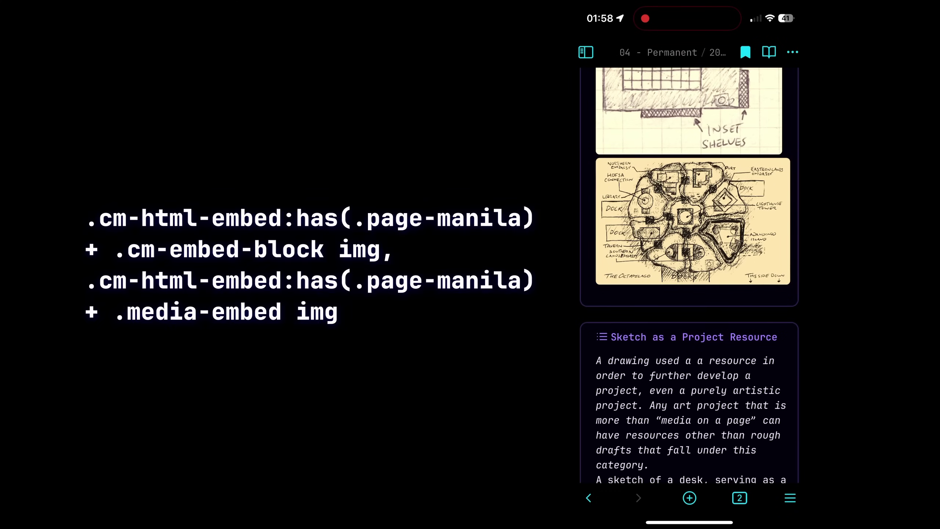
In Obsidian on the phone, examine the image backgrounds in the supplemental, technical and project resource drawing sections
scroll(689, 274, "up", 15)
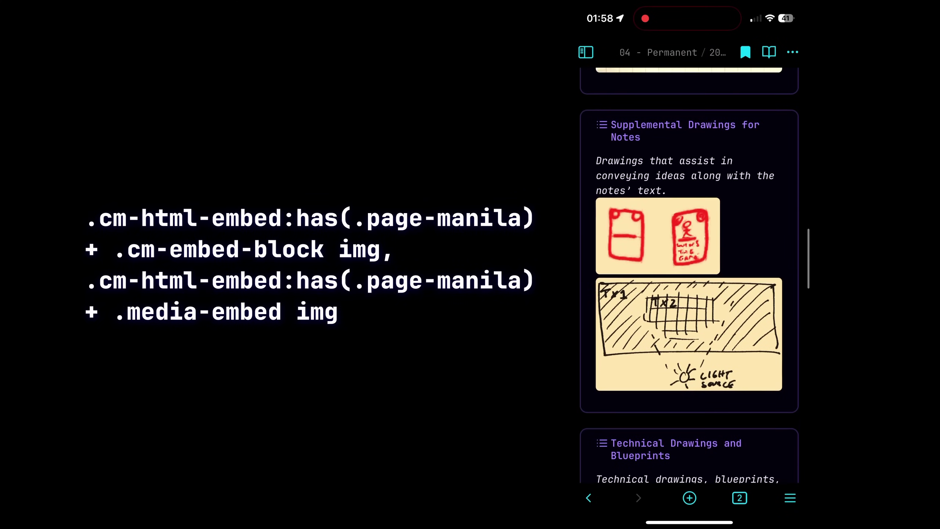
scroll(689, 274, "down", 5)
scroll(689, 274, "up", 10)
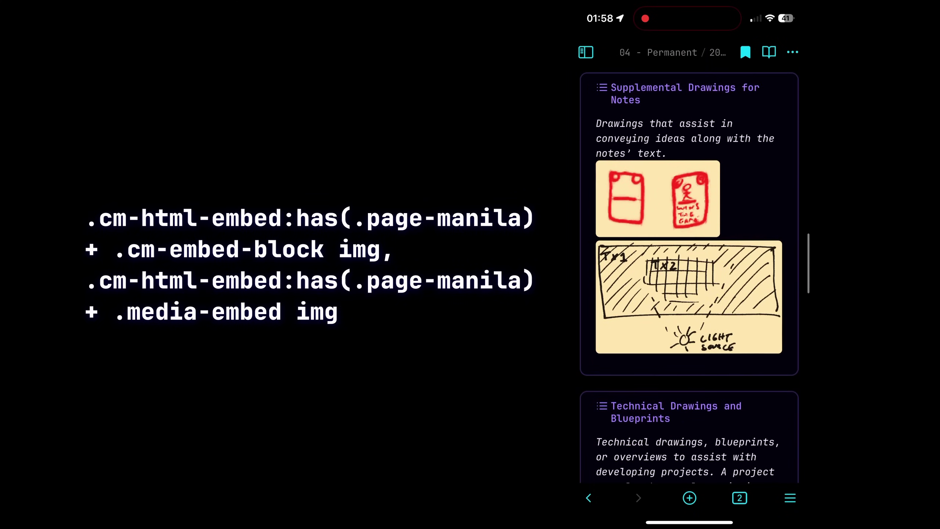
scroll(689, 274, "down", 3)
scroll(690, 274, "up", 8)
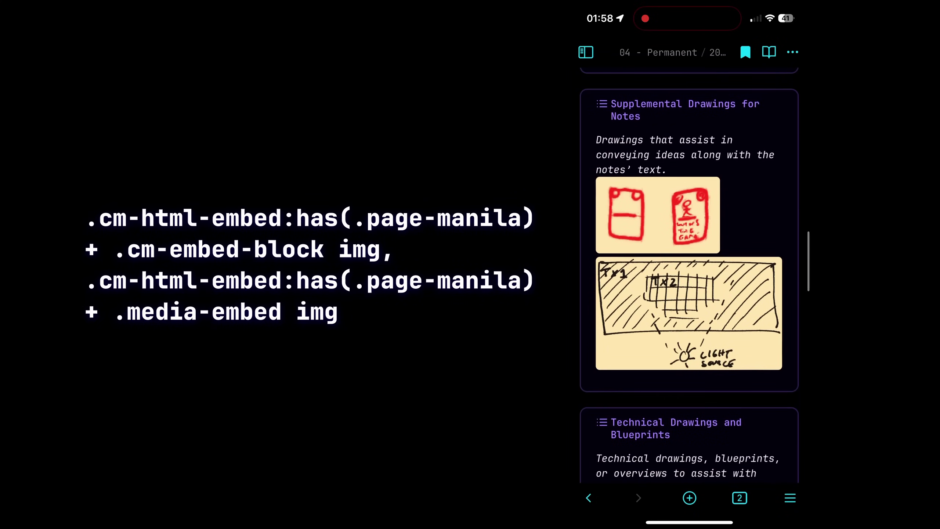
scroll(690, 274, "down", 8)
scroll(690, 274, "down", 10)
scroll(690, 274, "up", 8)
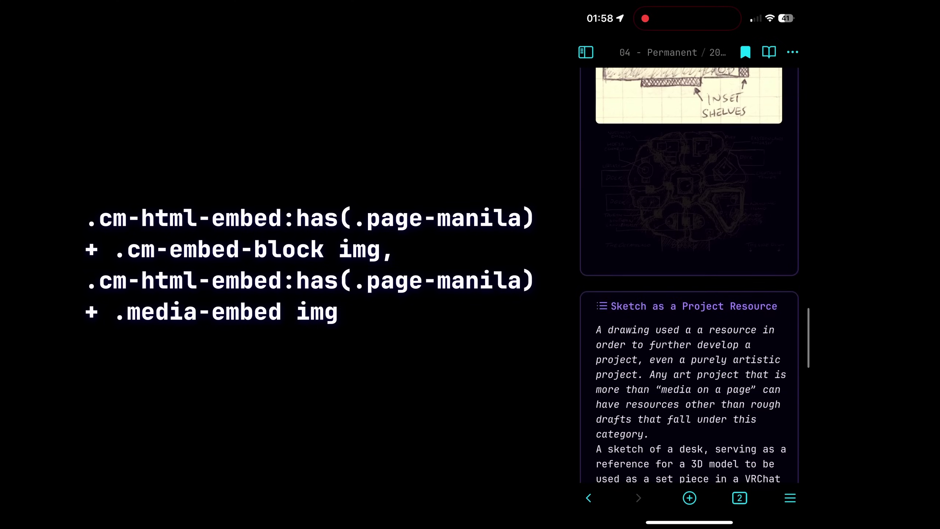
scroll(689, 274, "up", 4)
scroll(689, 274, "down", 4)
scroll(690, 274, "up", 10)
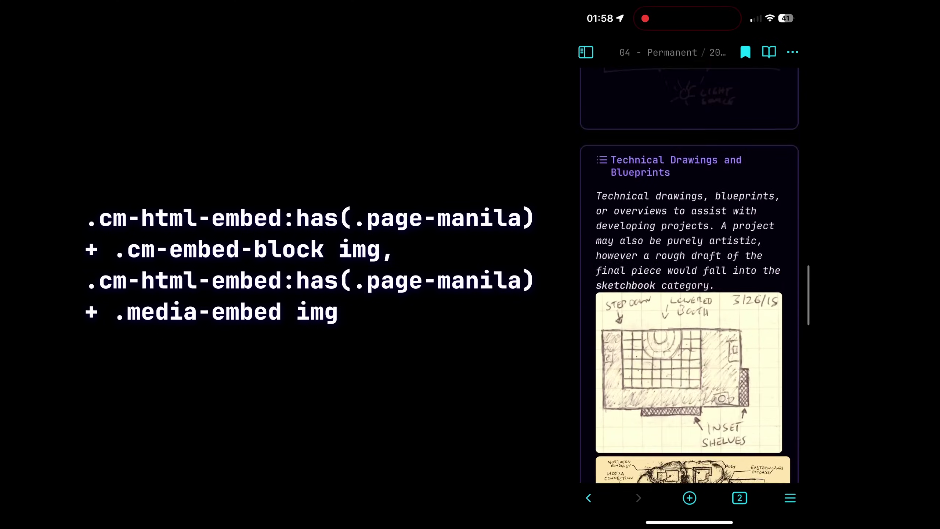
scroll(690, 274, "down", 6)
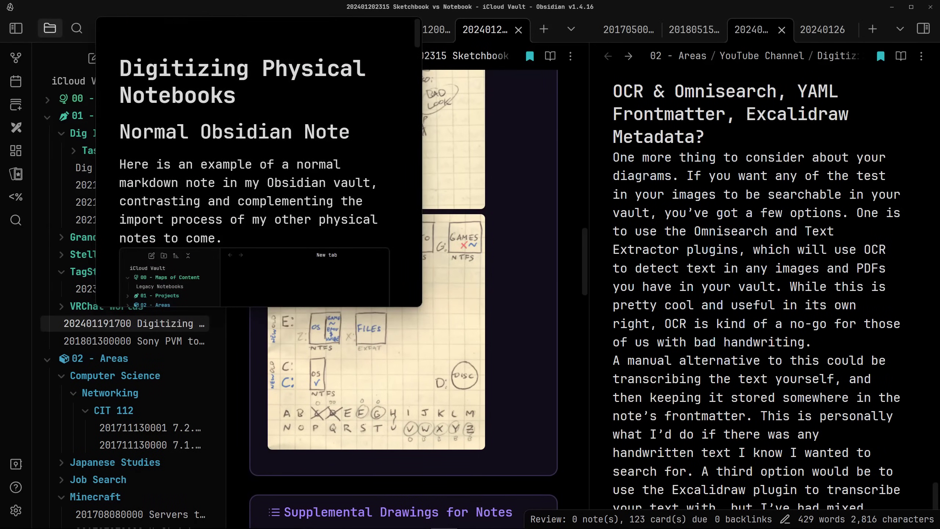
Read the Text Extractor plugin's description in the community plugin browser
scroll(126, 462, "down", 3)
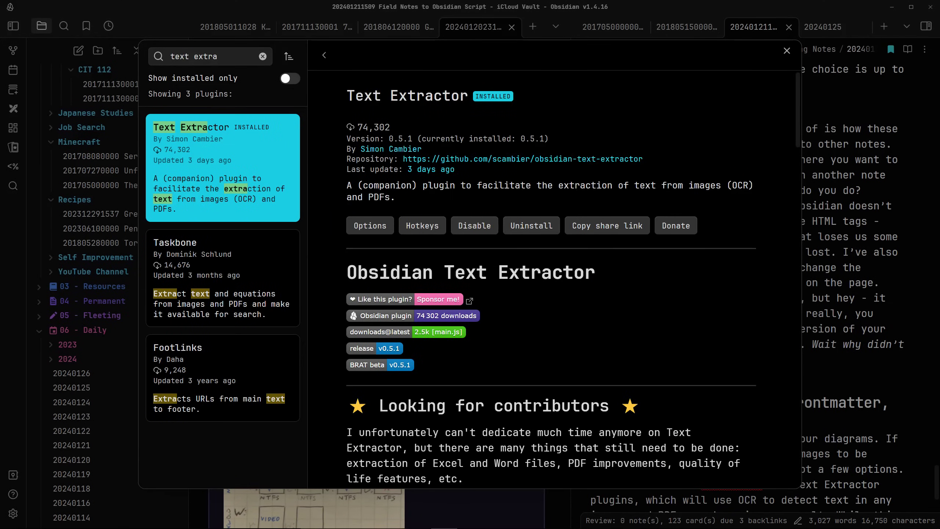
scroll(552, 280, "down", 1)
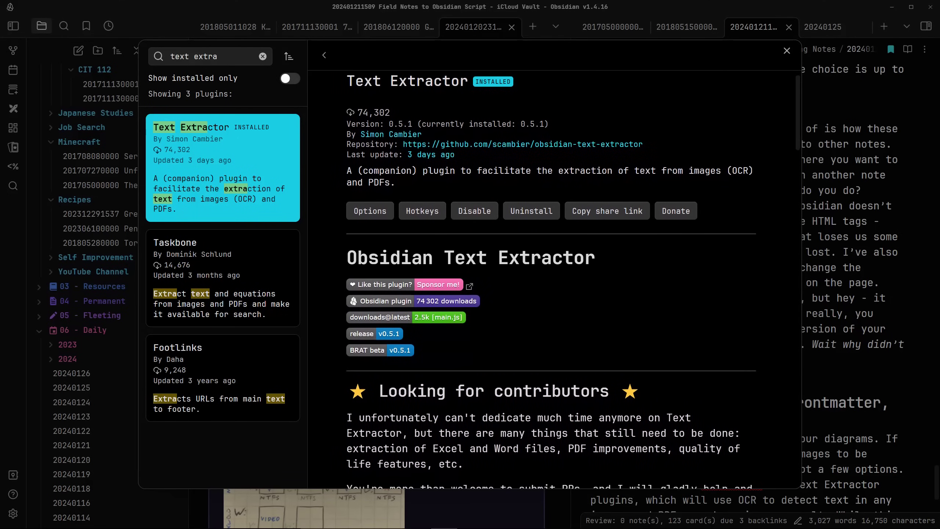
scroll(552, 280, "down", 1)
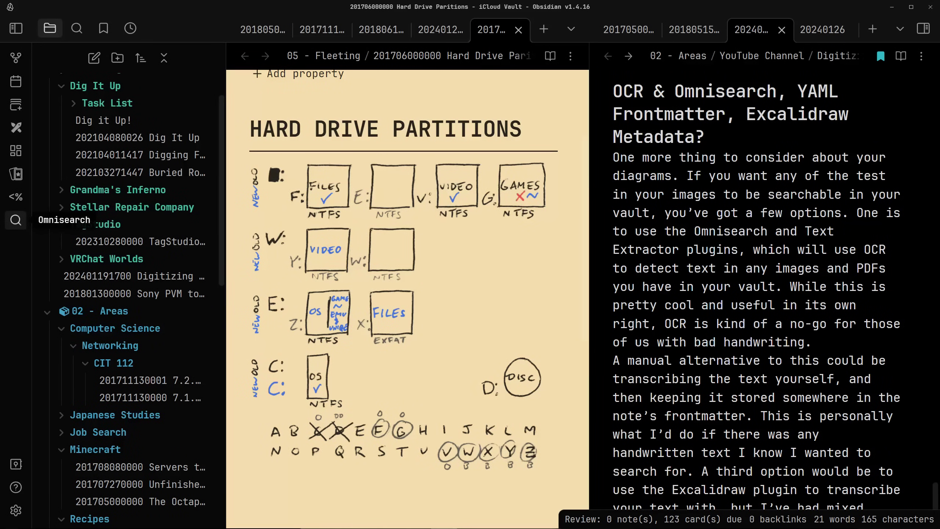
Search the vault for NTFS with Omnisearch
key("ctrl+shift+o")
type("NTFS")
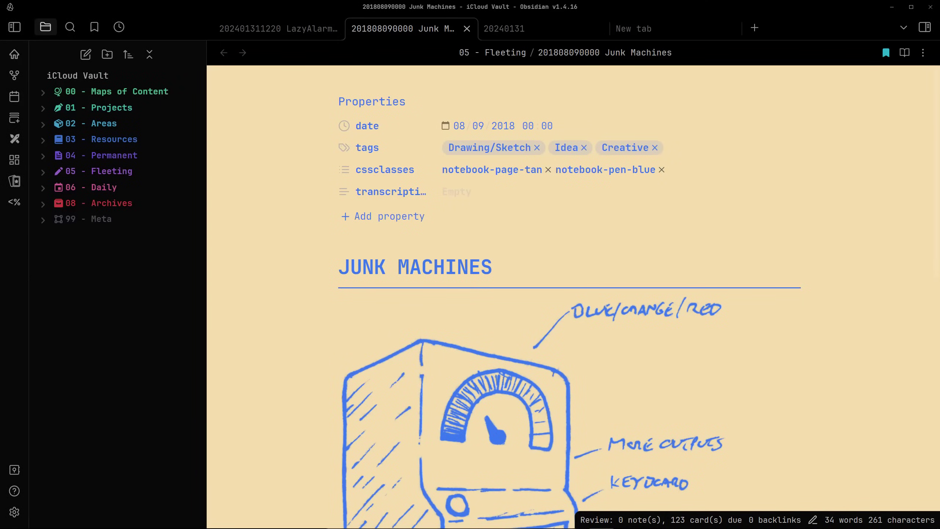
Enter Blue/Orange/Red in the Junk Machines note's transcription property
left_click(457, 191)
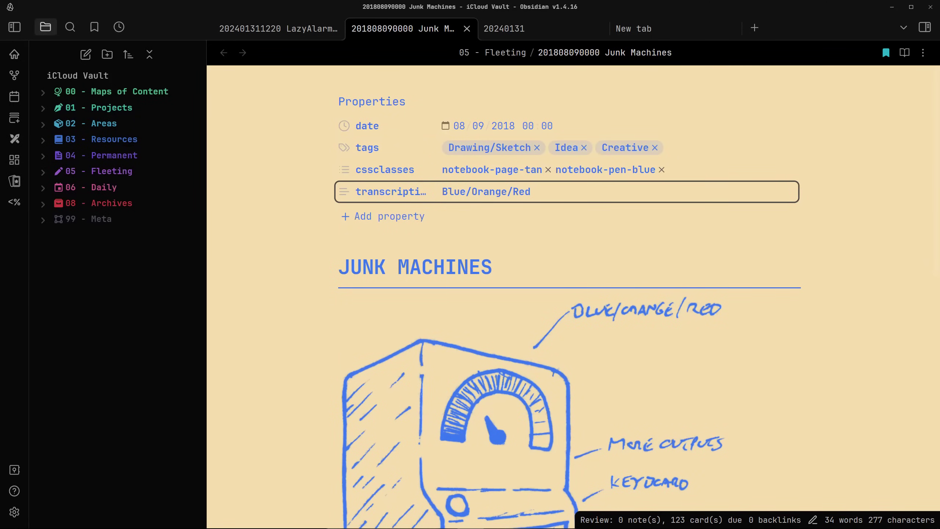
key("ctrl+a")
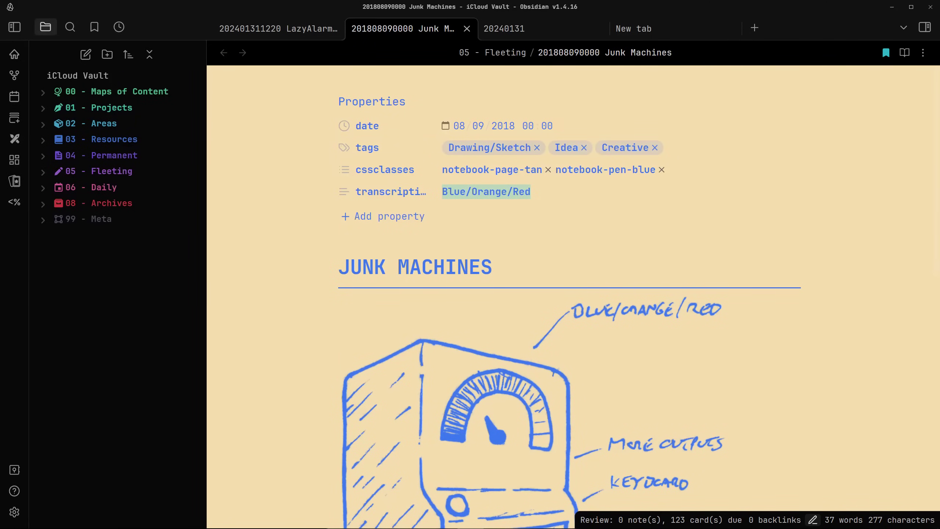
left_click(813, 520)
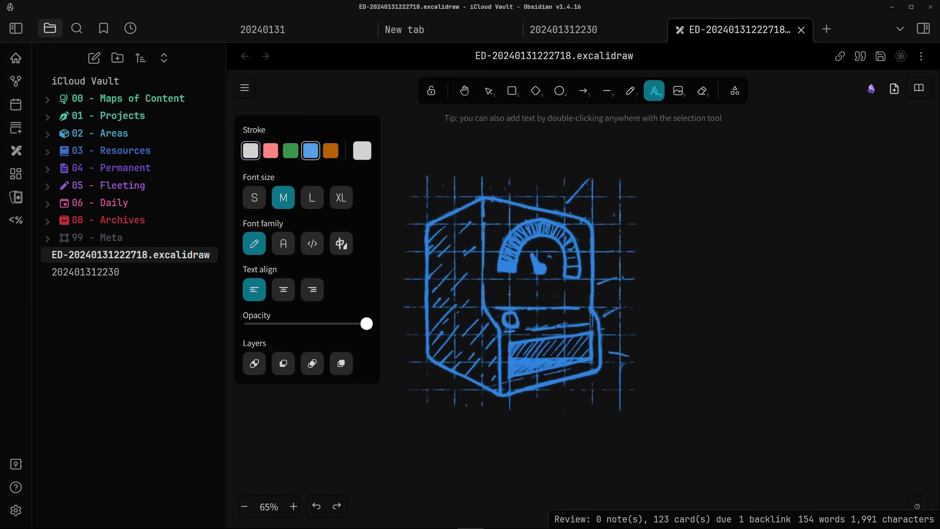
Add the text BLUE/ORANGE in blue at large font size beside the machine sketch's upper callout line in the Excalidraw drawing
left_click(311, 150)
left_click(312, 197)
left_click(651, 197)
type("BLUE/ORANGE")
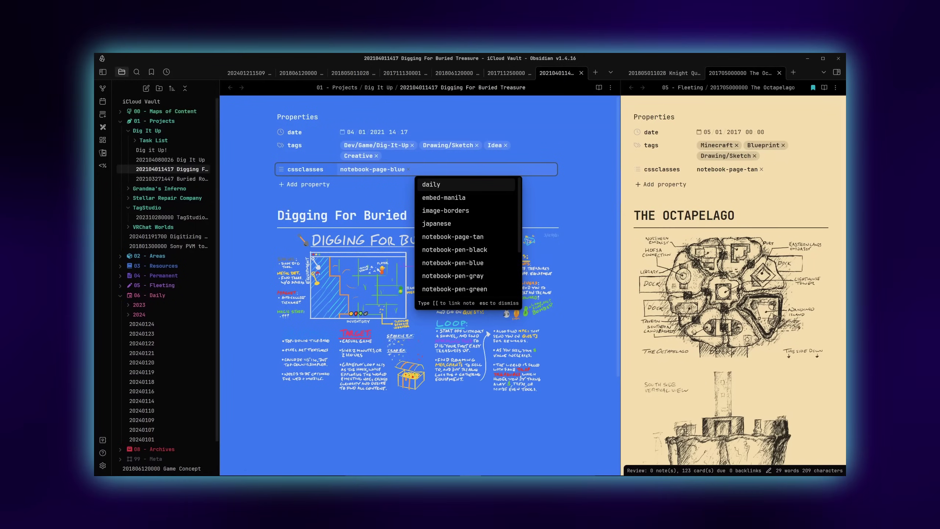
Replace notebook-page-blue with recolor-images and notebook-pen-white in the Digging For Buried Treasure note's cssclasses
type("white")
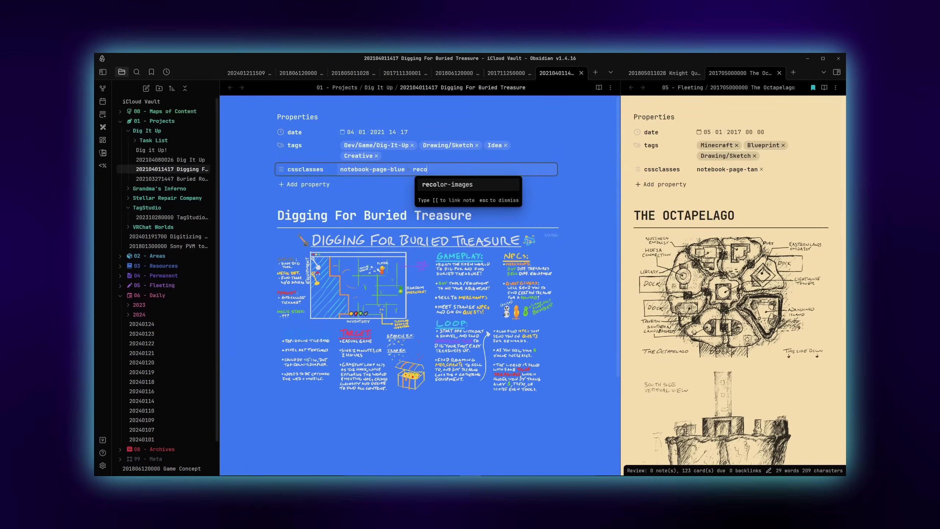
key("Return")
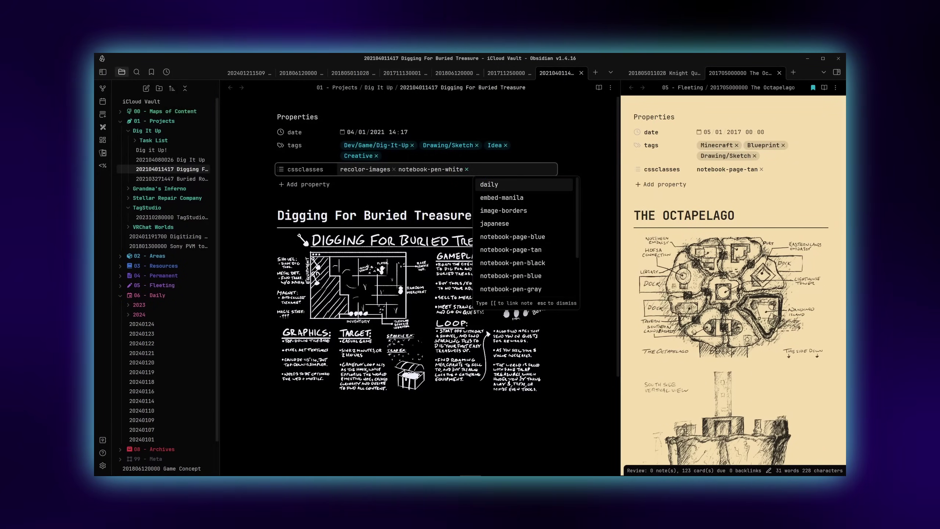